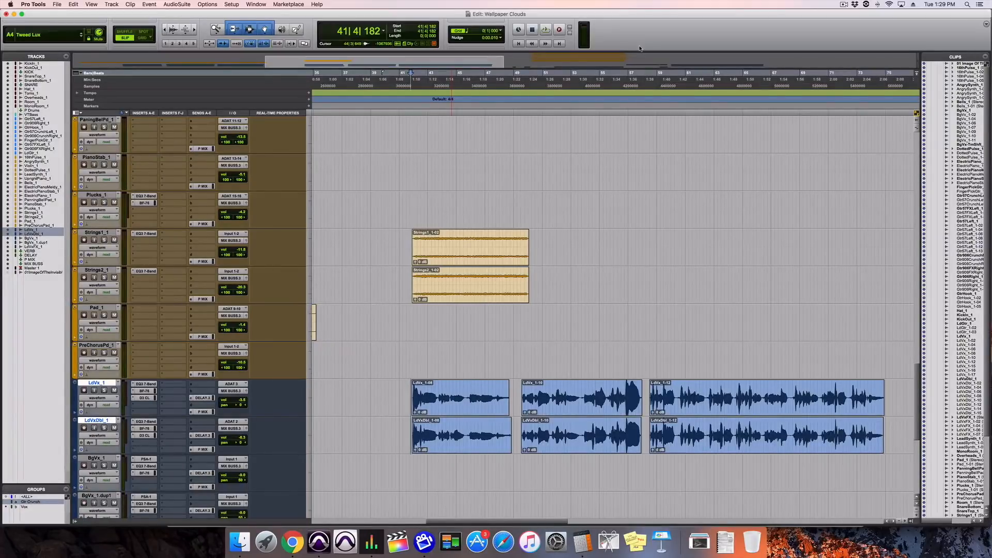
Solo the LdVx_1 and LdVxDbl_1 tracks in the mixer and mute the DELAY track.
{"action": "key", "text": "super+equal"}
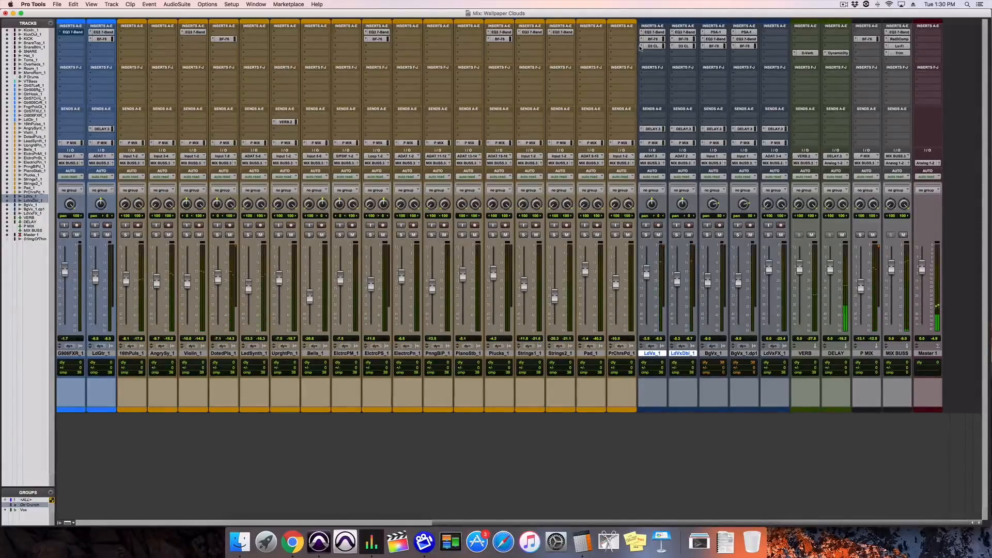
{"action": "left_click", "coordinate": [646, 235]}
{"action": "left_click", "coordinate": [677, 235]}
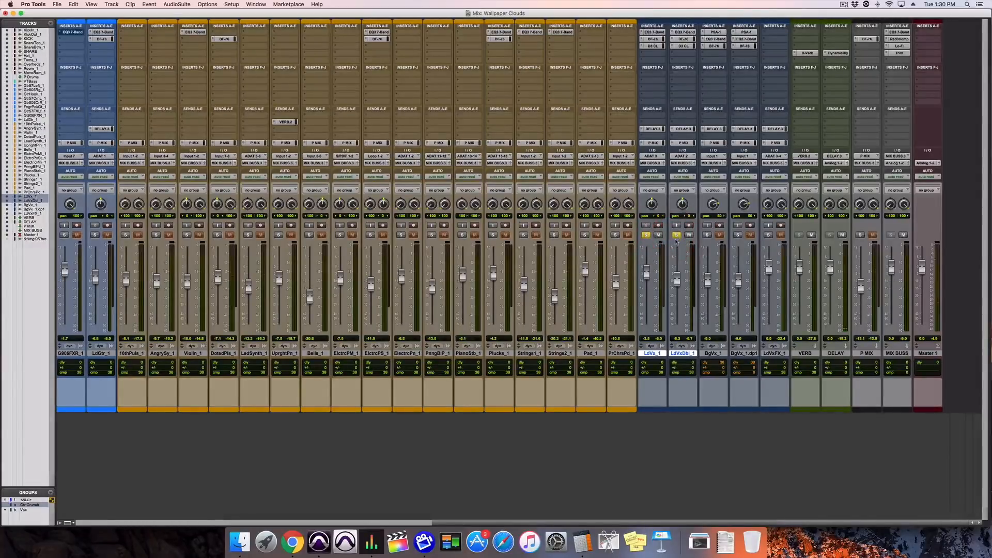
{"action": "left_click", "coordinate": [842, 235]}
Bypass the EQ3 7-Band, BF-76 and D3 compressor inserts on both LdVx_1 and LdVxDbl_1.
{"action": "left_click", "coordinate": [656, 34], "text": "super"}
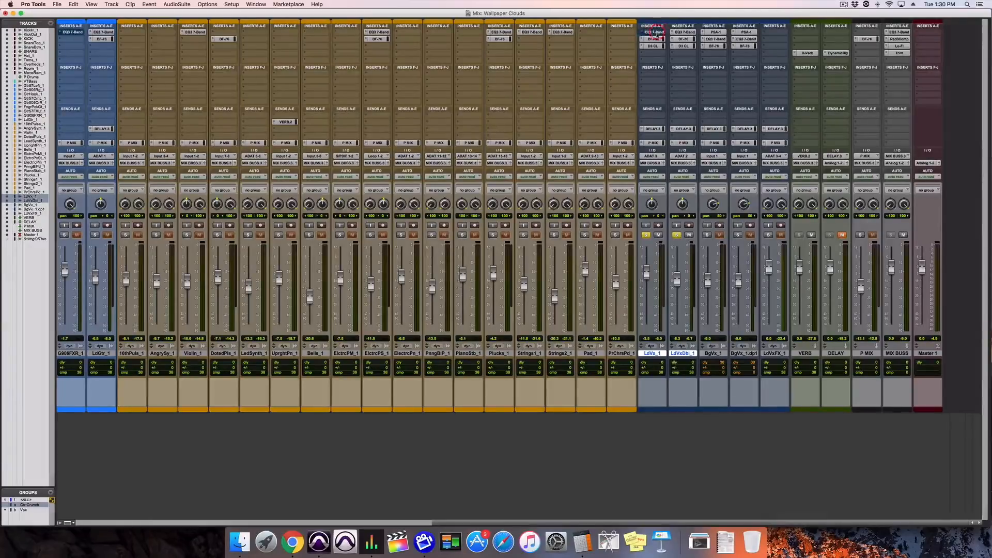
{"action": "left_click", "coordinate": [655, 40], "text": "super"}
{"action": "left_click", "coordinate": [655, 46], "text": "super"}
{"action": "left_click", "coordinate": [682, 47], "text": "super"}
{"action": "left_click", "coordinate": [684, 39], "text": "super"}
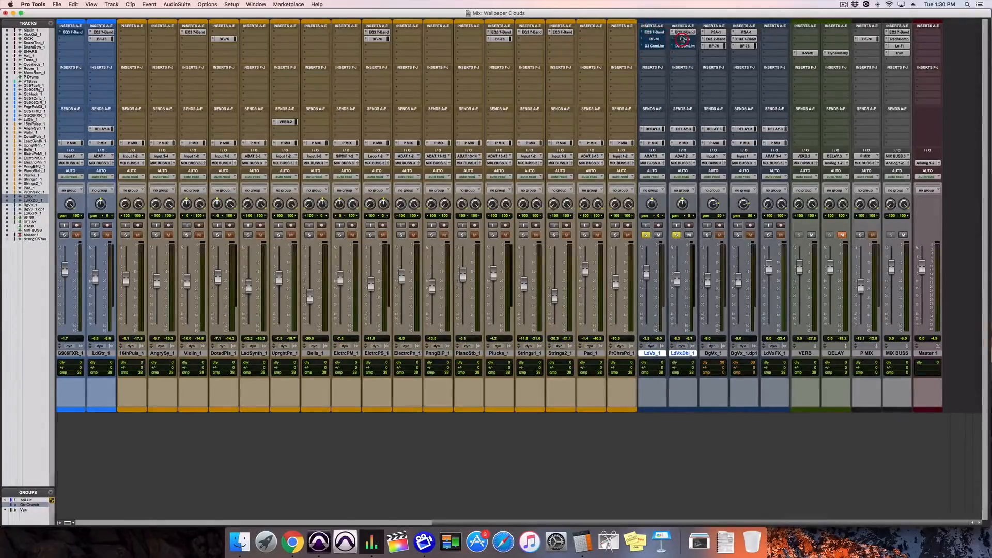
{"action": "left_click", "coordinate": [683, 32], "text": "super"}
Select the LdVx_1-12 clip and the matching double clip below it in the edit window and play them.
{"action": "key", "text": "super+equal"}
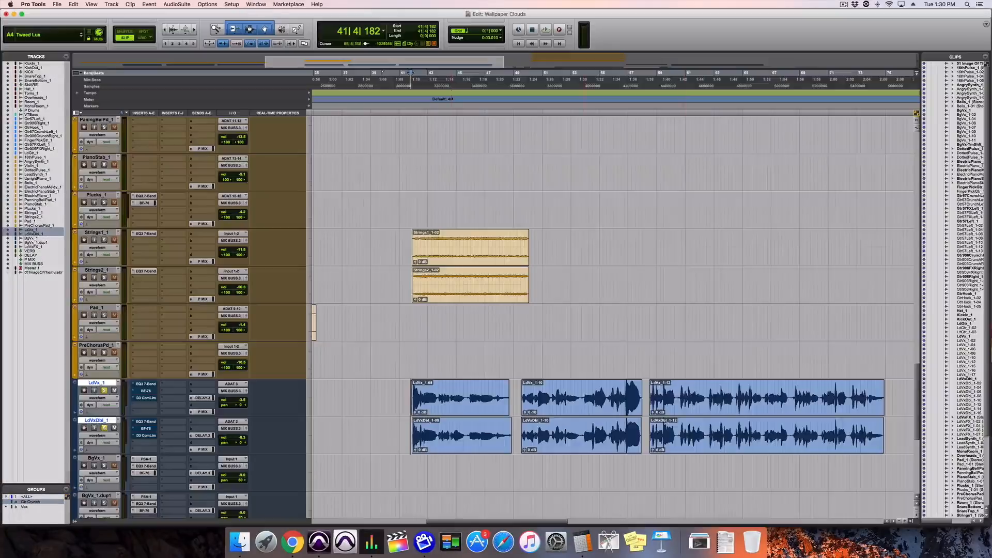
{"action": "left_click", "coordinate": [667, 408]}
{"action": "left_click", "coordinate": [668, 438], "text": "shift"}
{"action": "key", "text": "space"}
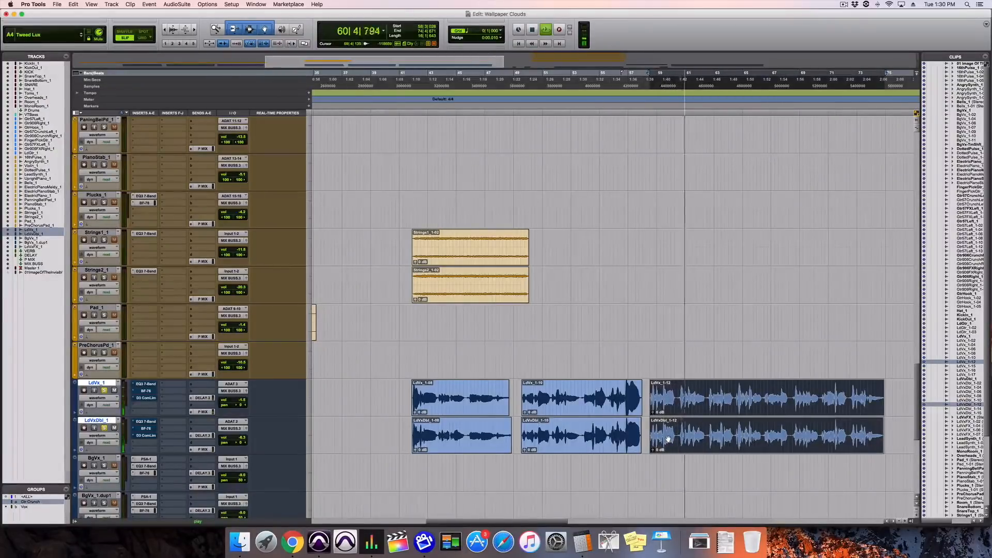
Return to the mixer, remove the solo from LdVxDbl_1 and LdVx_1, and unmute the DELAY track.
{"action": "key", "text": "super+equal"}
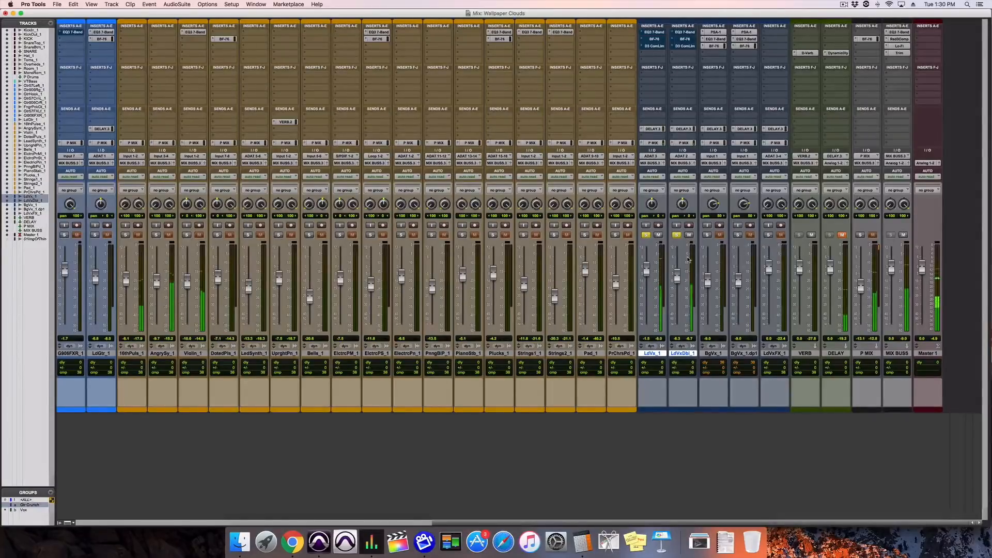
{"action": "left_click", "coordinate": [677, 235]}
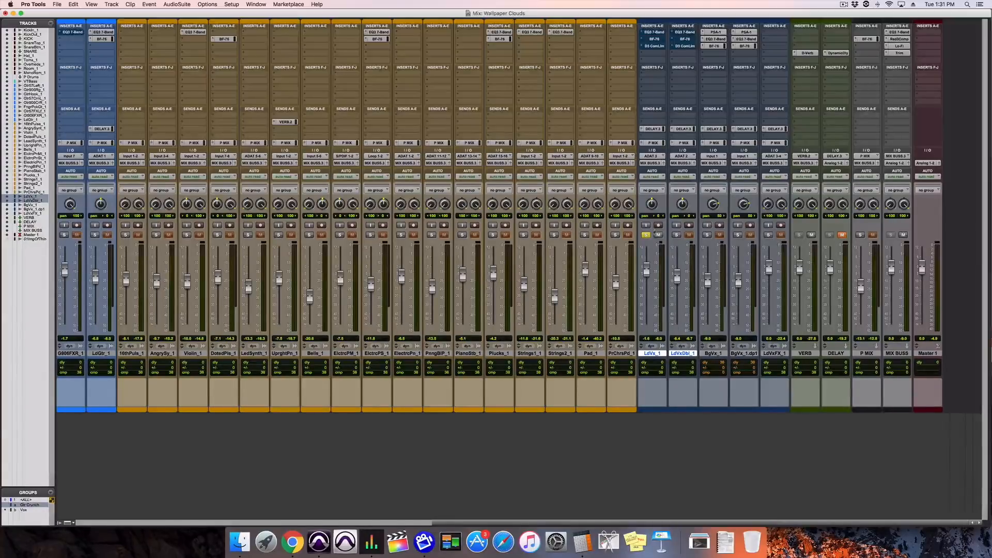
{"action": "left_click", "coordinate": [646, 234]}
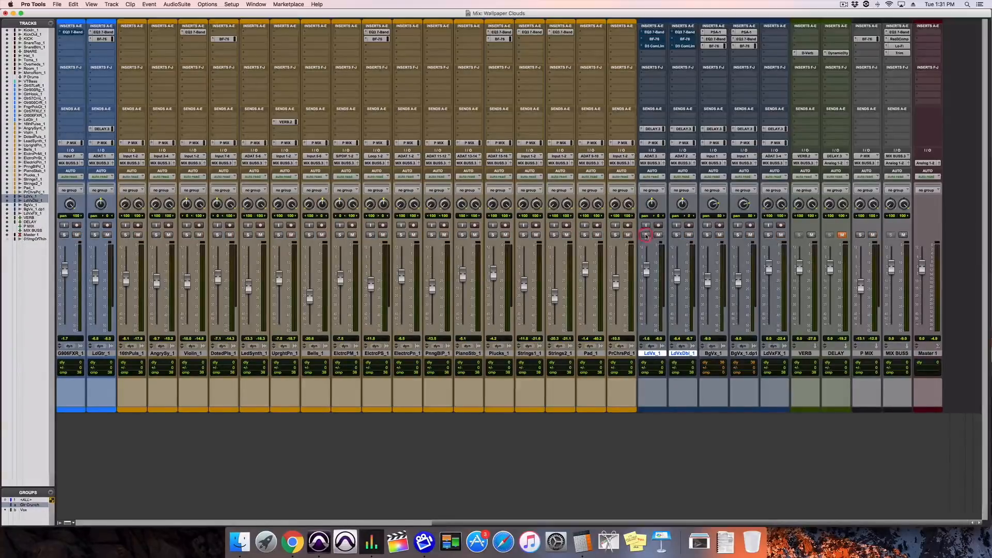
{"action": "left_click", "coordinate": [842, 235]}
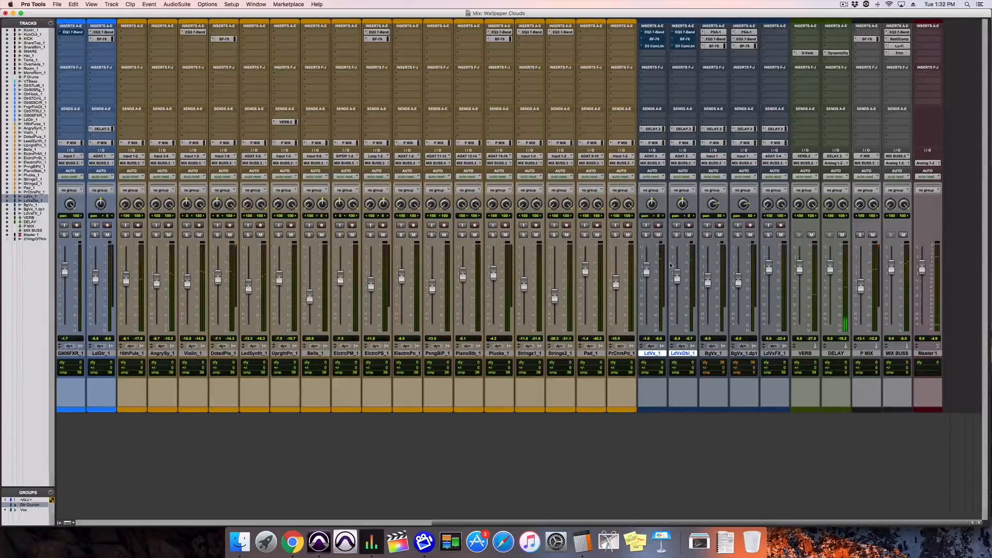
Solo LdVx_1 with the DELAY track muted, and open its EQ3 7-Band and take it out of bypass.
{"action": "left_click", "coordinate": [646, 236]}
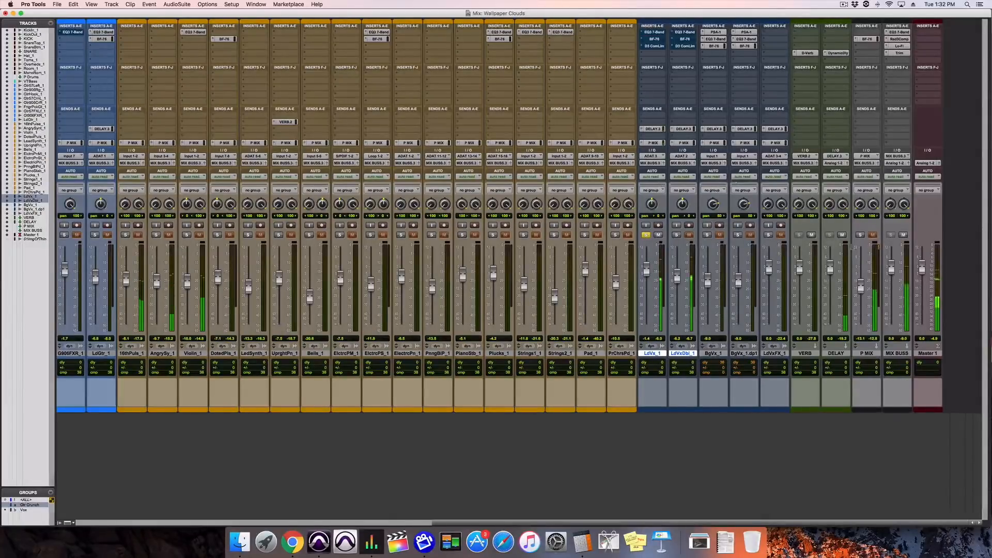
{"action": "left_click", "coordinate": [842, 235]}
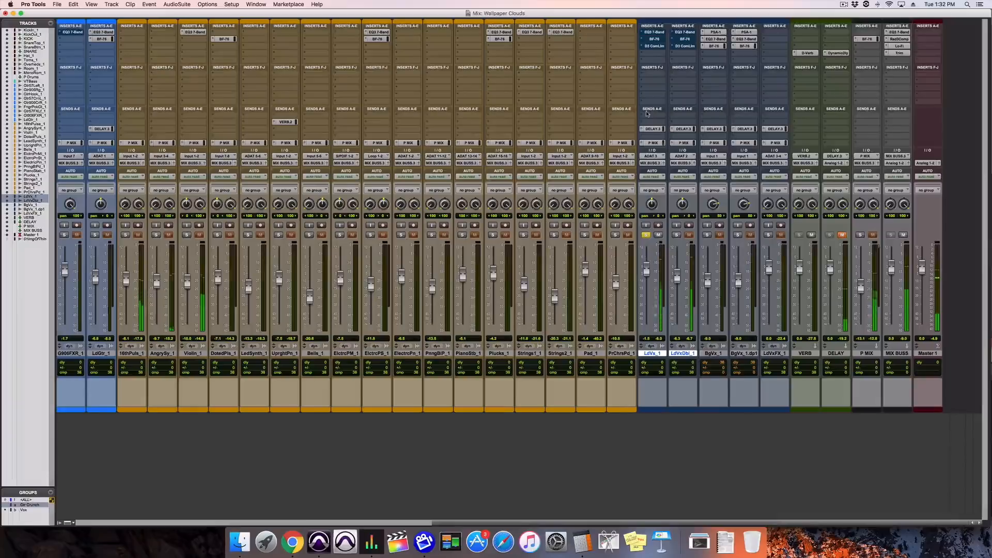
{"action": "left_click", "coordinate": [661, 32]}
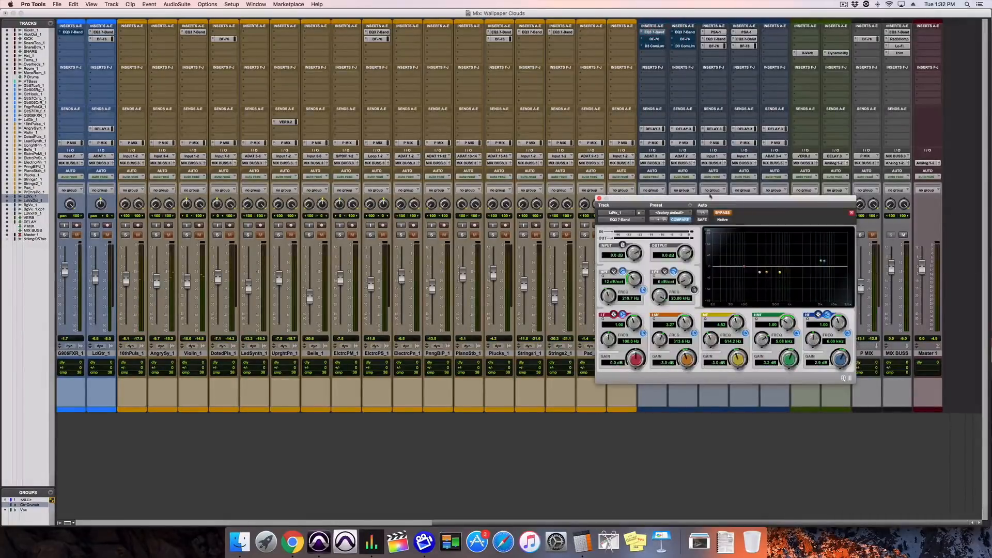
{"action": "left_click_drag", "start_coordinate": [710, 196], "coordinate": [488, 154]}
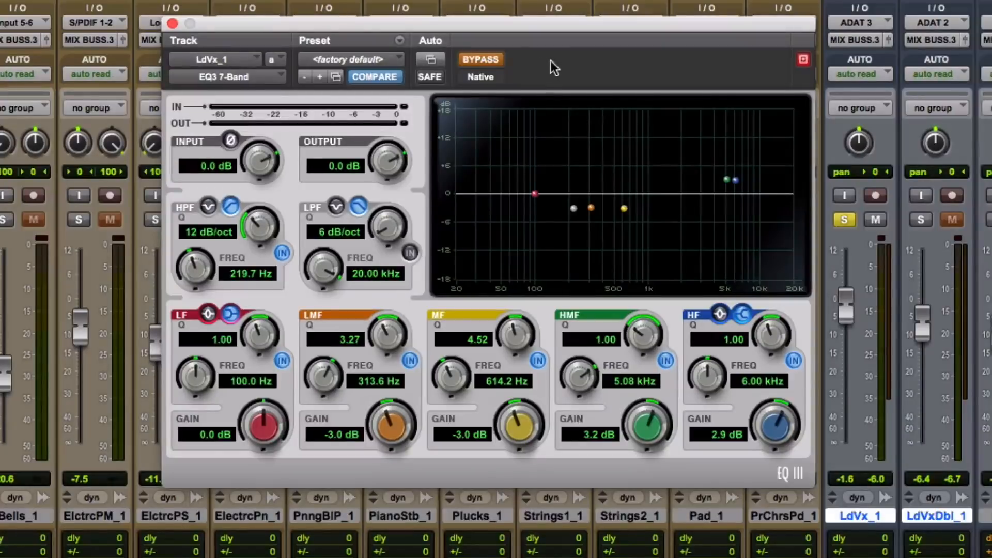
{"action": "left_click", "coordinate": [486, 59]}
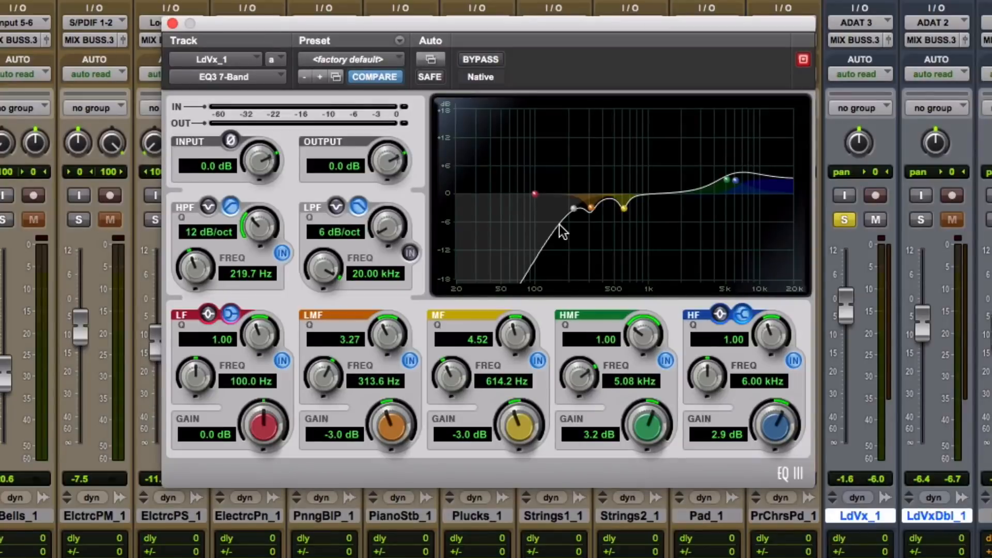
Switch off the HF, HMF, MF and LMF bands of the LdVx_1 EQ.
{"action": "left_click", "coordinate": [794, 360]}
{"action": "left_click", "coordinate": [665, 360]}
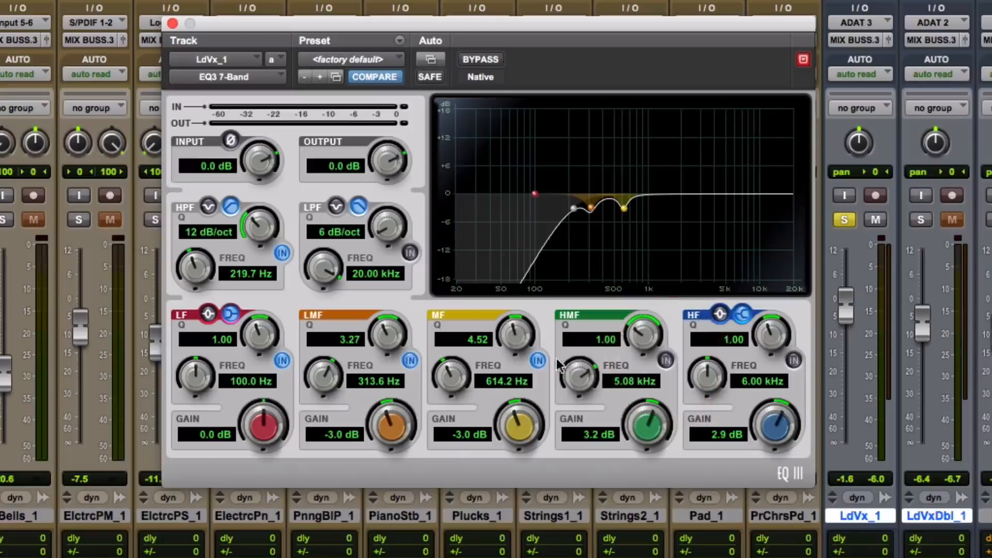
{"action": "left_click", "coordinate": [538, 360]}
{"action": "left_click", "coordinate": [410, 361]}
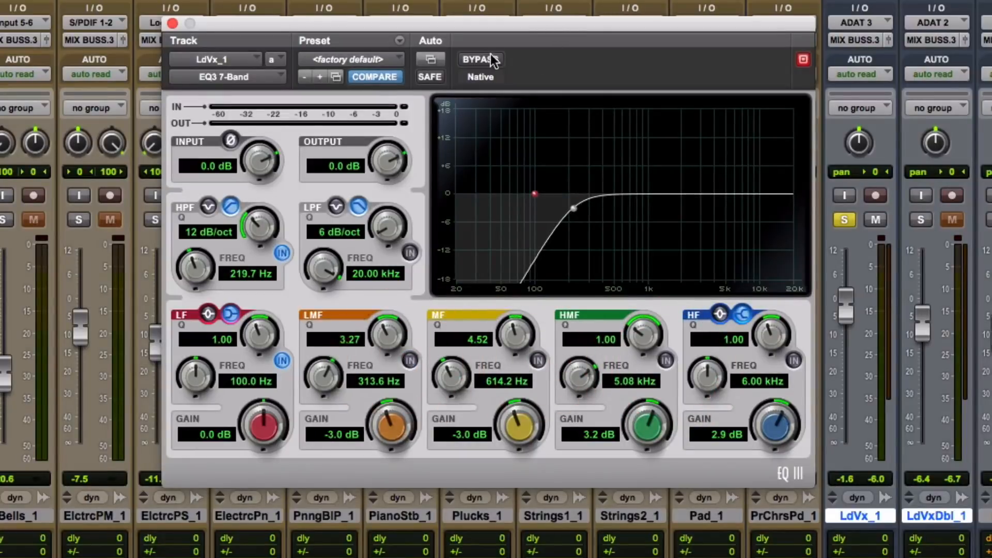
Compare the lead vocal with the high-pass filter switched off and on, leaving the filter on.
{"action": "left_click", "coordinate": [286, 251]}
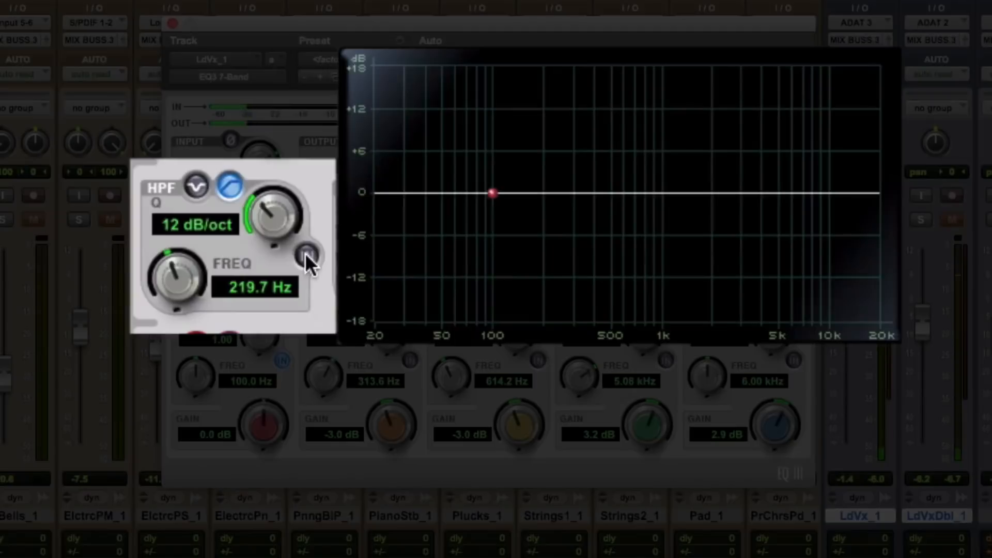
{"action": "left_click", "coordinate": [305, 253]}
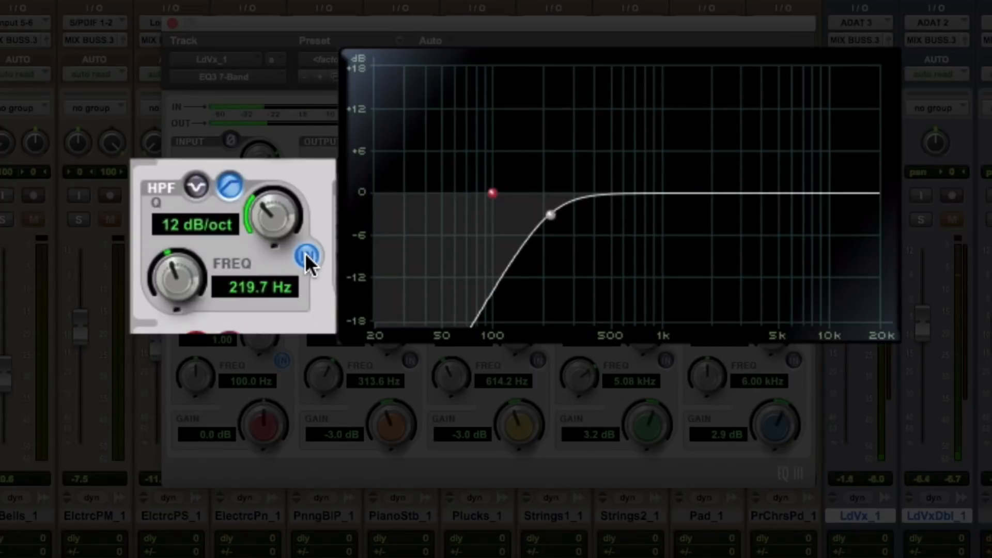
{"action": "left_click", "coordinate": [305, 252]}
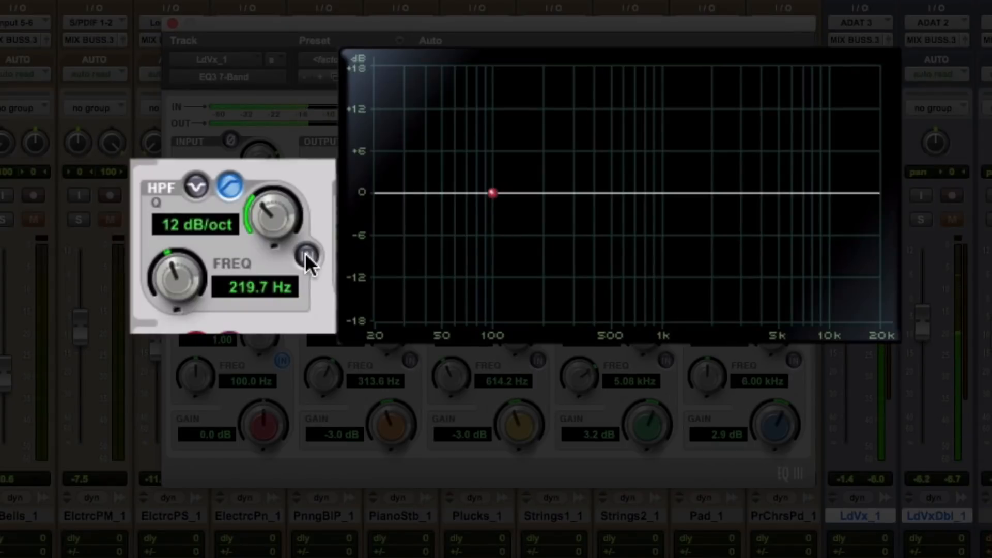
{"action": "left_click", "coordinate": [306, 254]}
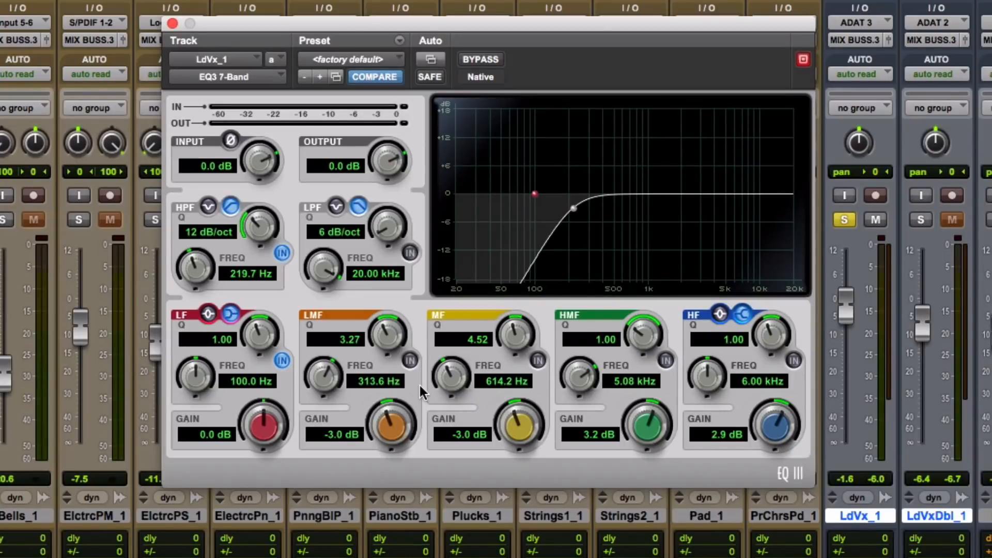
Switch on the LMF and MF bands of the LdVx_1 EQ.
{"action": "left_click", "coordinate": [410, 360]}
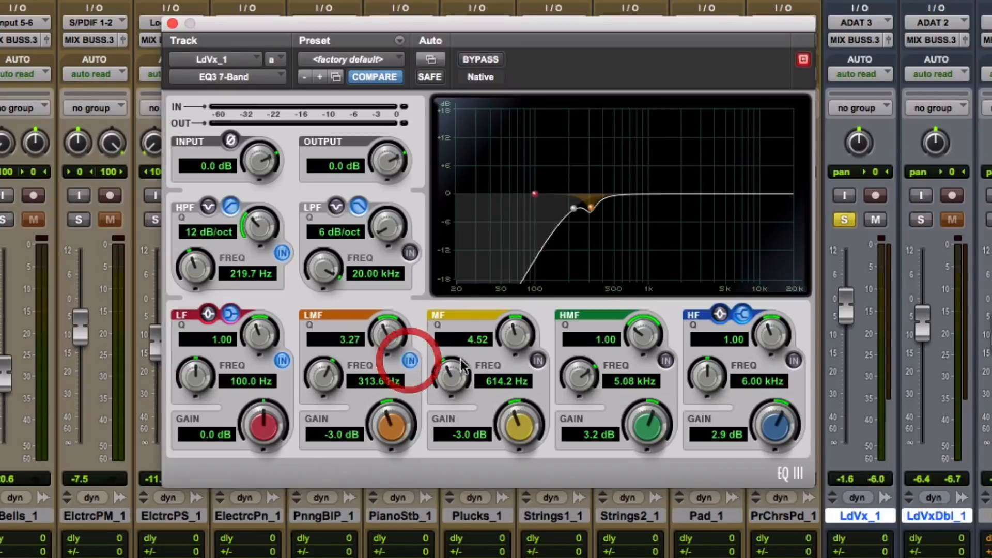
{"action": "left_click", "coordinate": [540, 360]}
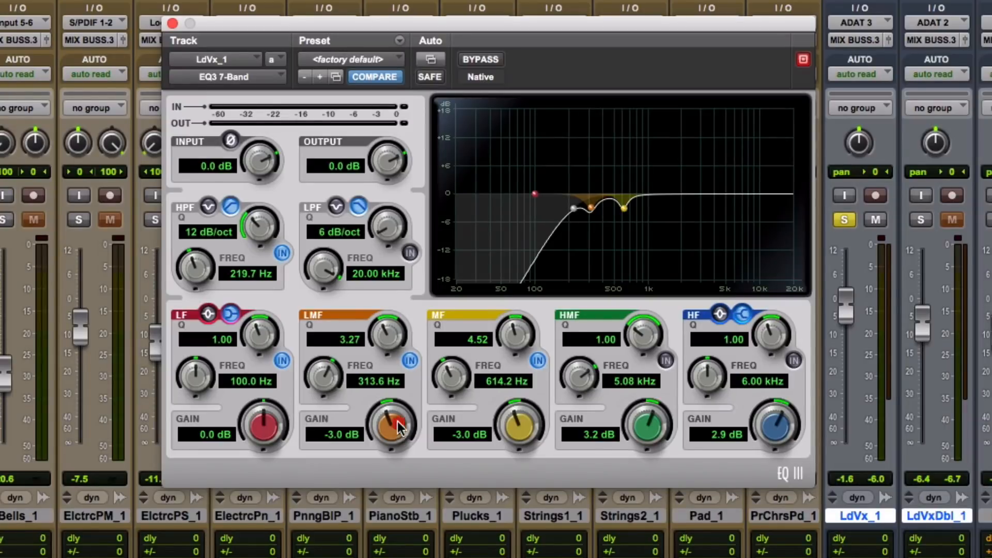
Boost the LMF band's gain to 11.7 dB to demonstrate the frequency, and set it back to -3 dB.
{"action": "left_click_drag", "start_coordinate": [398, 425], "coordinate": [403, 371]}
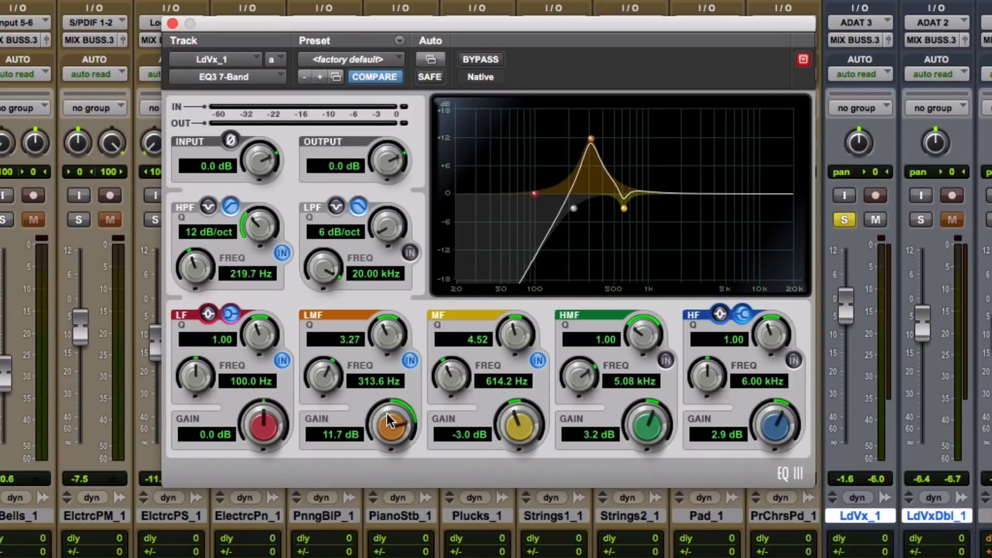
{"action": "left_click", "coordinate": [333, 436]}
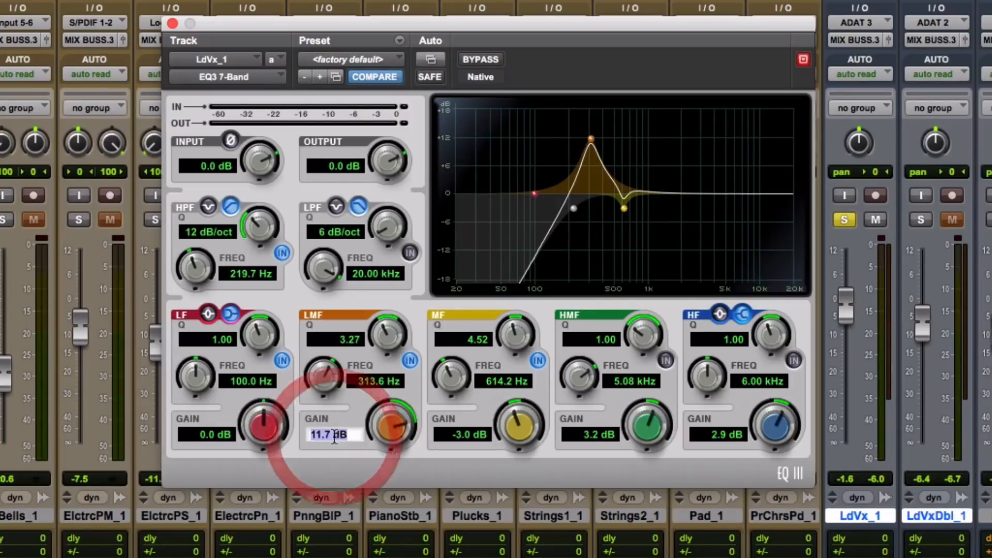
{"action": "type", "text": "-3"}
{"action": "key", "text": "Return"}
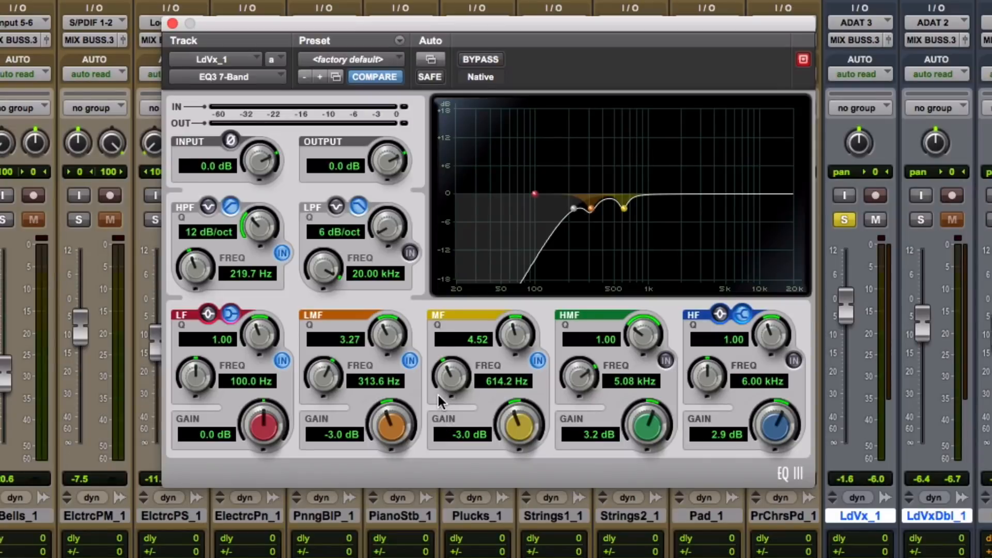
Compare the lead vocal with the LMF and MF cuts switched off and on, leaving both bands on.
{"action": "left_click", "coordinate": [410, 360]}
{"action": "left_click", "coordinate": [538, 360]}
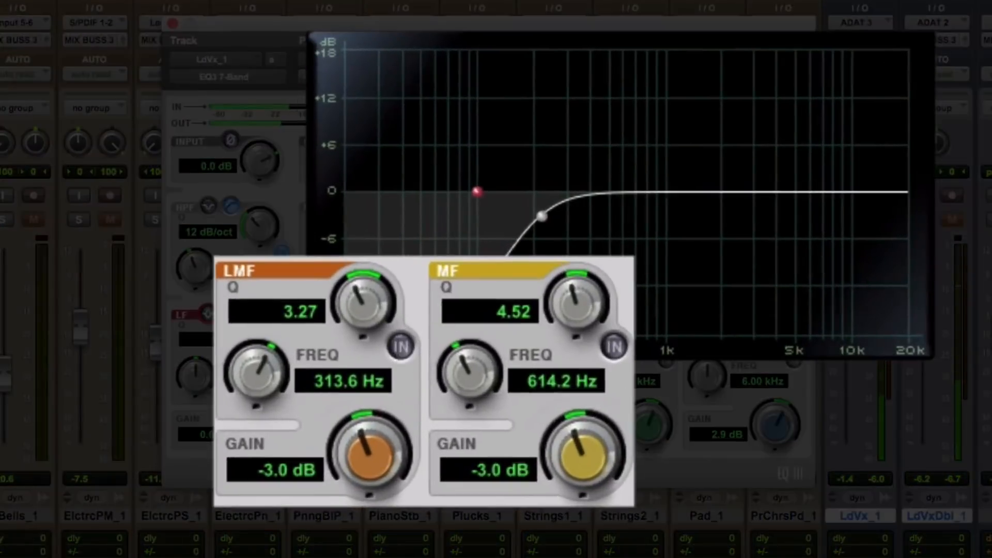
{"action": "left_click", "coordinate": [409, 360]}
{"action": "left_click", "coordinate": [615, 346]}
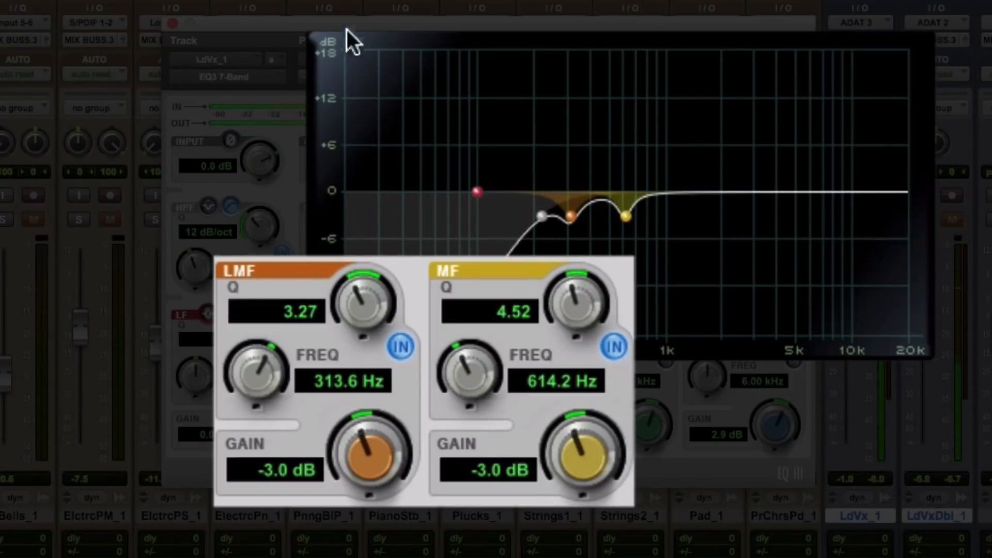
{"action": "left_click", "coordinate": [402, 347]}
{"action": "left_click", "coordinate": [614, 346]}
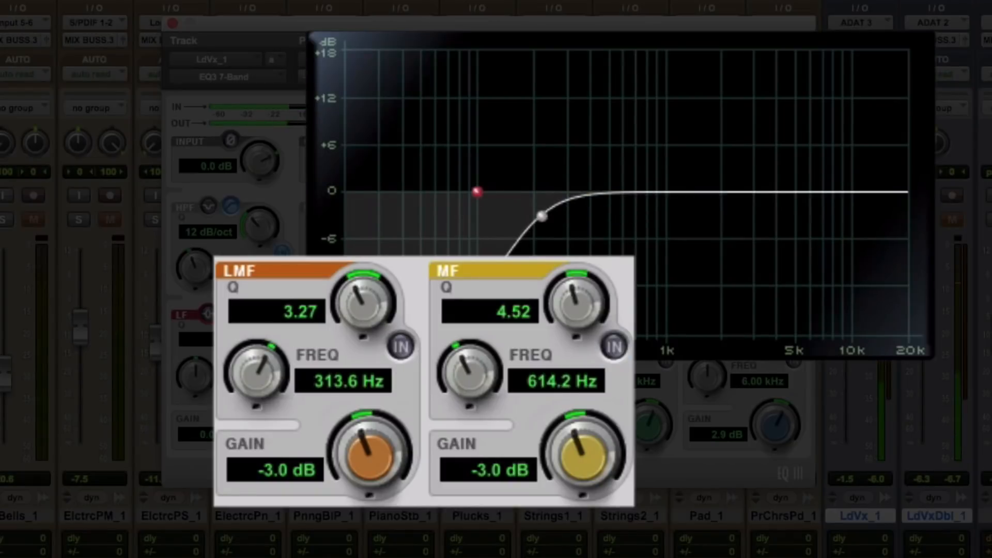
{"action": "left_click", "coordinate": [614, 348]}
{"action": "left_click", "coordinate": [402, 348]}
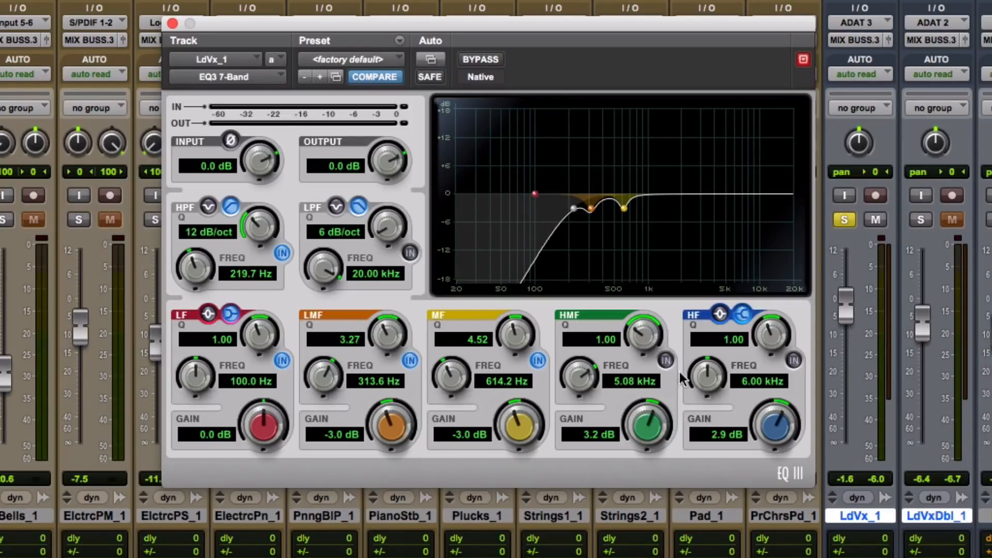
Switch on the HMF band and compare the lead vocal without and with it, leaving it on.
{"action": "left_click", "coordinate": [667, 360]}
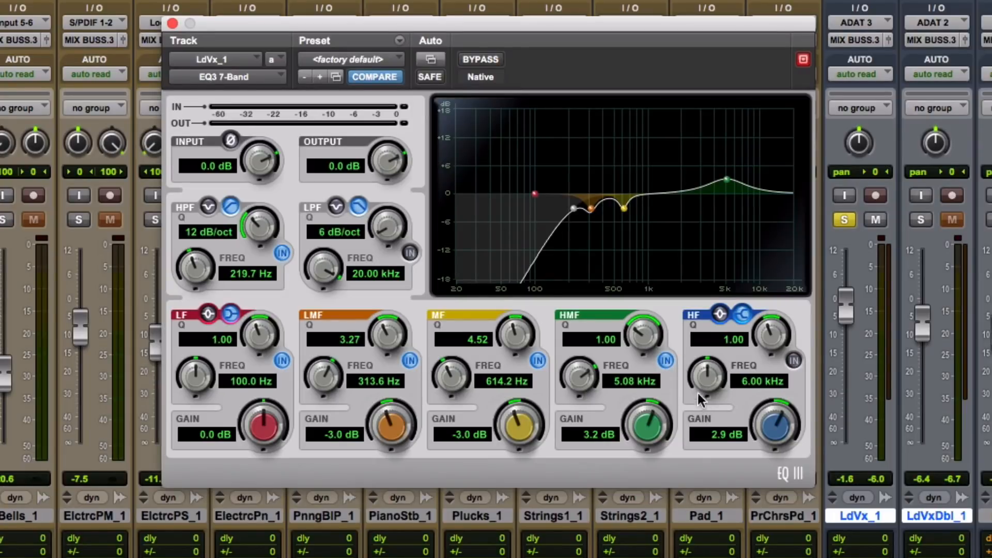
{"action": "left_click", "coordinate": [666, 361]}
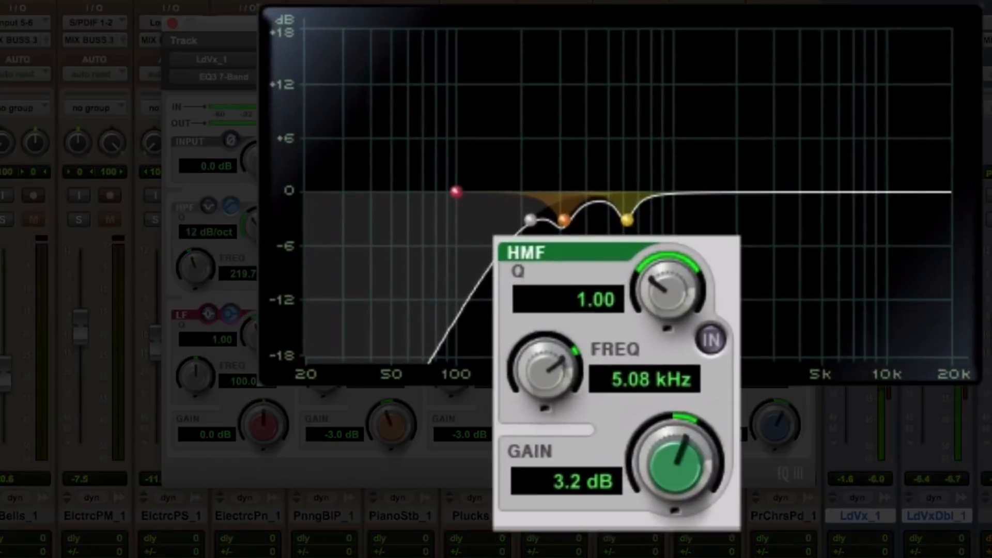
{"action": "left_click", "coordinate": [666, 360]}
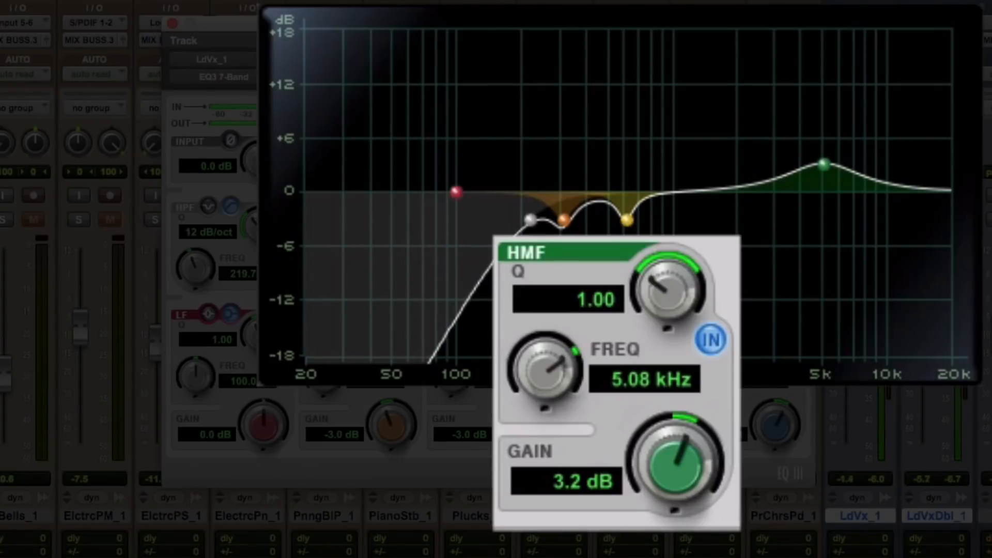
{"action": "left_click", "coordinate": [711, 339]}
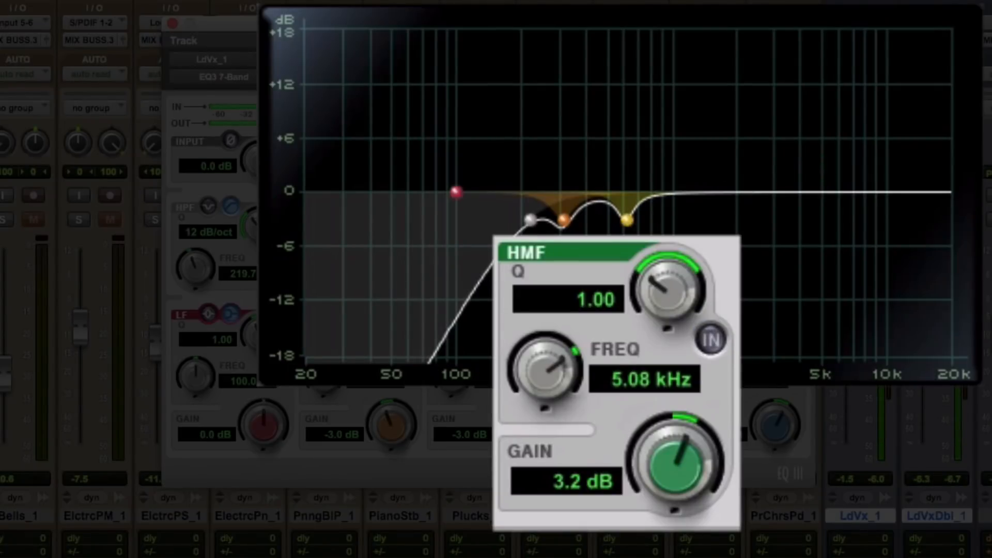
{"action": "left_click", "coordinate": [711, 340]}
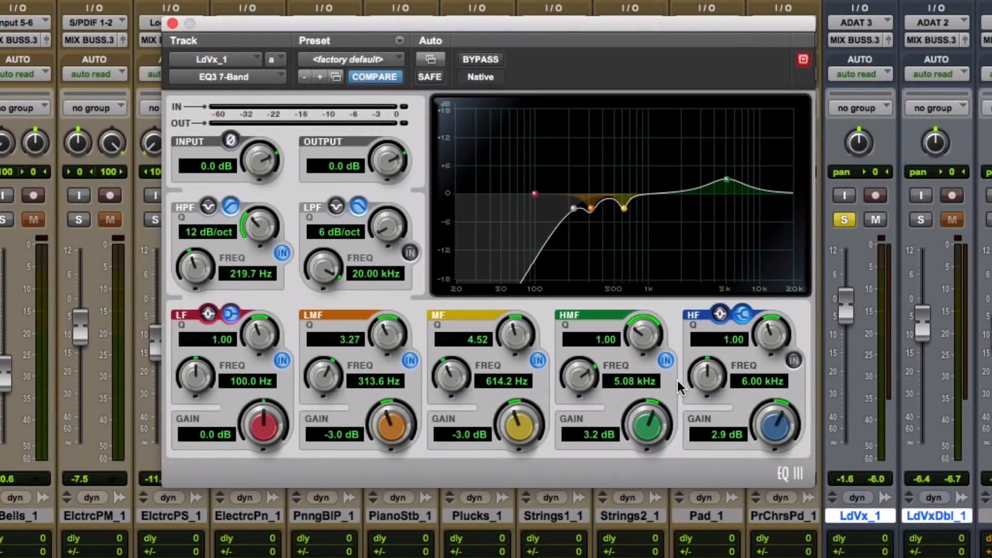
Switch on the HF band of the LdVx_1 EQ and compare the lead vocal without and with it, leaving it on.
{"action": "left_click", "coordinate": [792, 358]}
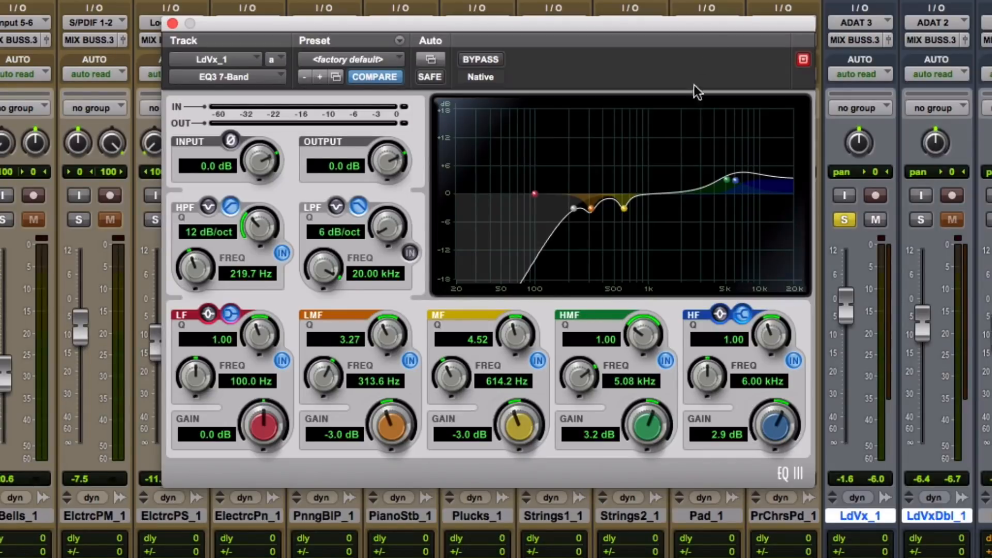
{"action": "left_click", "coordinate": [793, 360]}
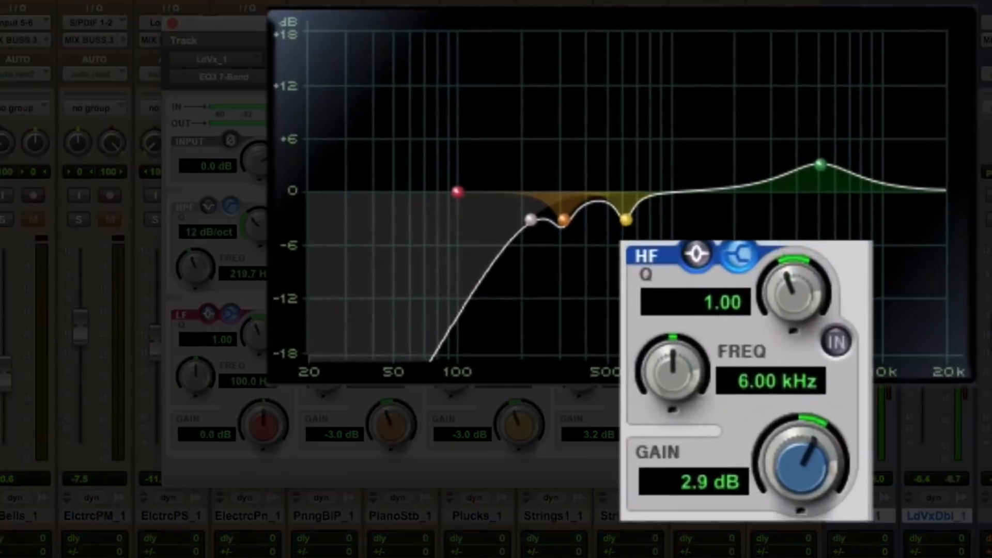
{"action": "left_click", "coordinate": [818, 349]}
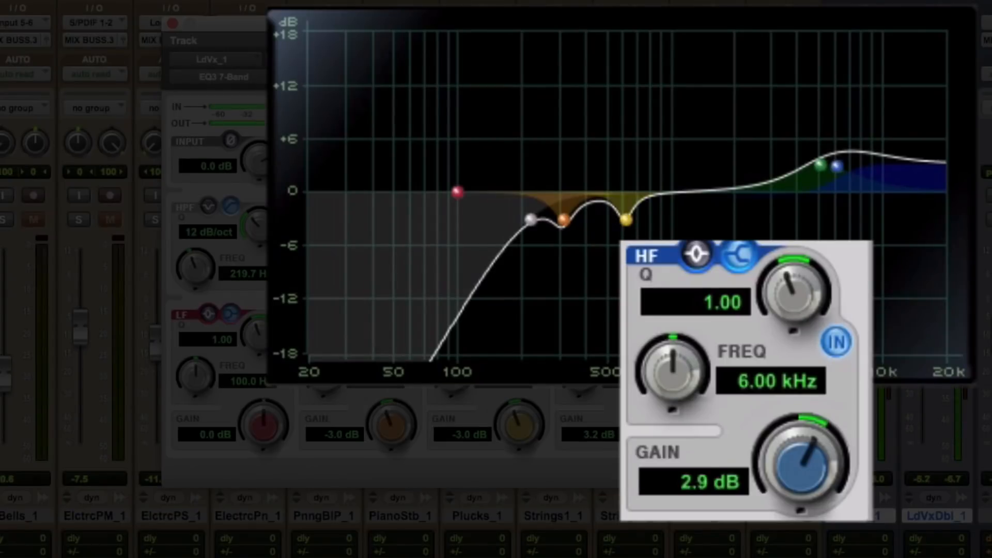
{"action": "left_click", "coordinate": [836, 342]}
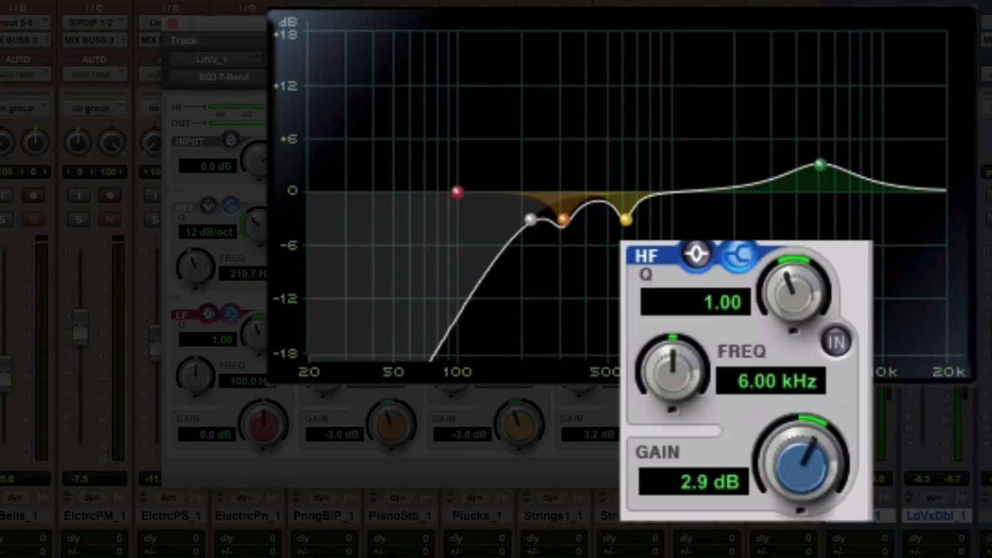
{"action": "left_click", "coordinate": [836, 341]}
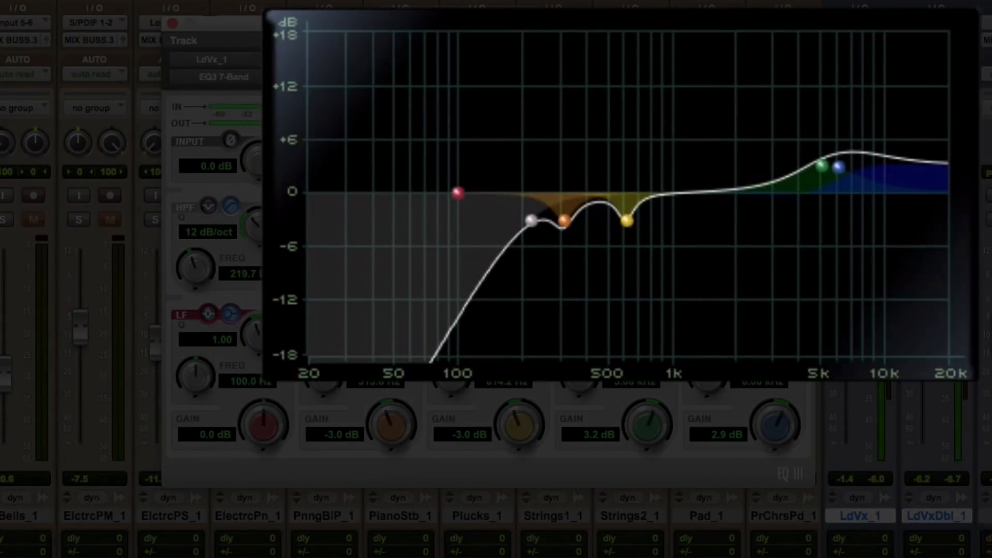
Compare the lead vocal with the whole EQ bypassed and active, leave it active, and close the EQ window.
{"action": "key", "text": "shift+e"}
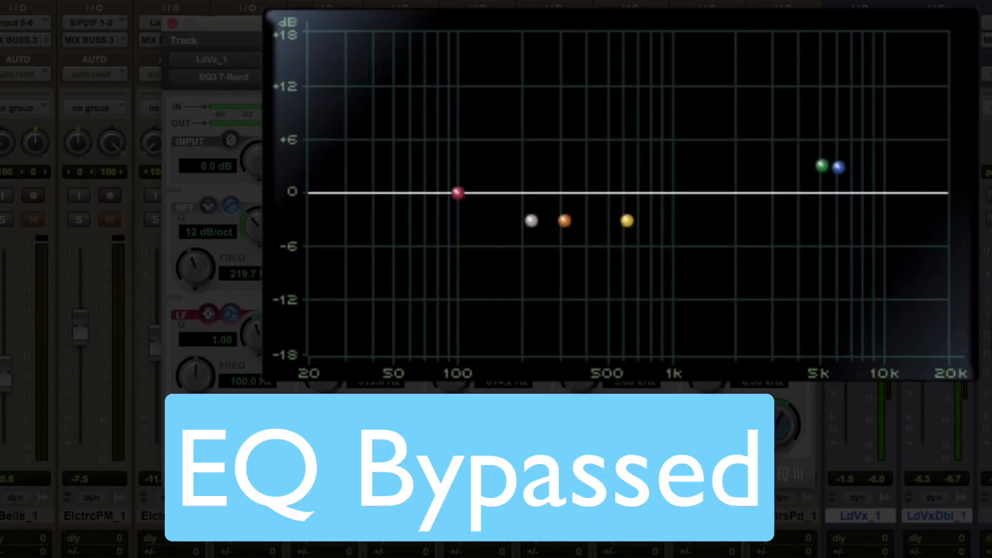
{"action": "key", "text": "shift+e"}
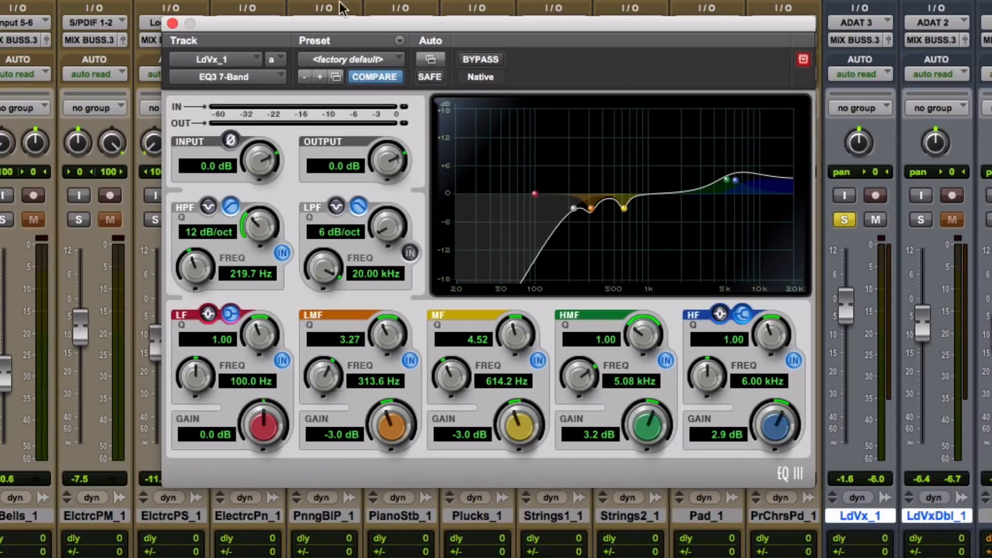
{"action": "left_click", "coordinate": [173, 22]}
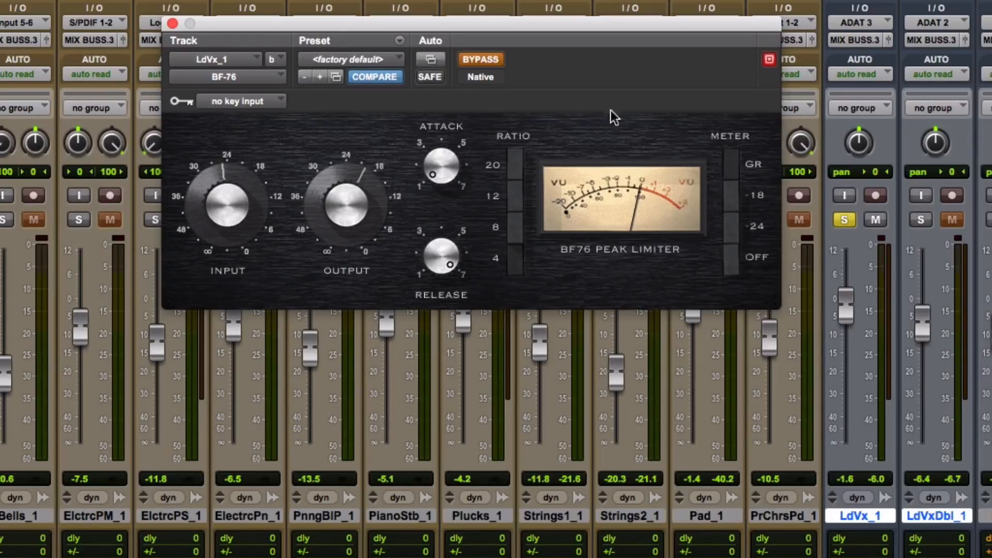
Take the BF-76 and the Dyn3 Compressor/Limiter on LdVx_1 out of bypass and play back the vocal.
{"action": "left_click", "coordinate": [495, 61]}
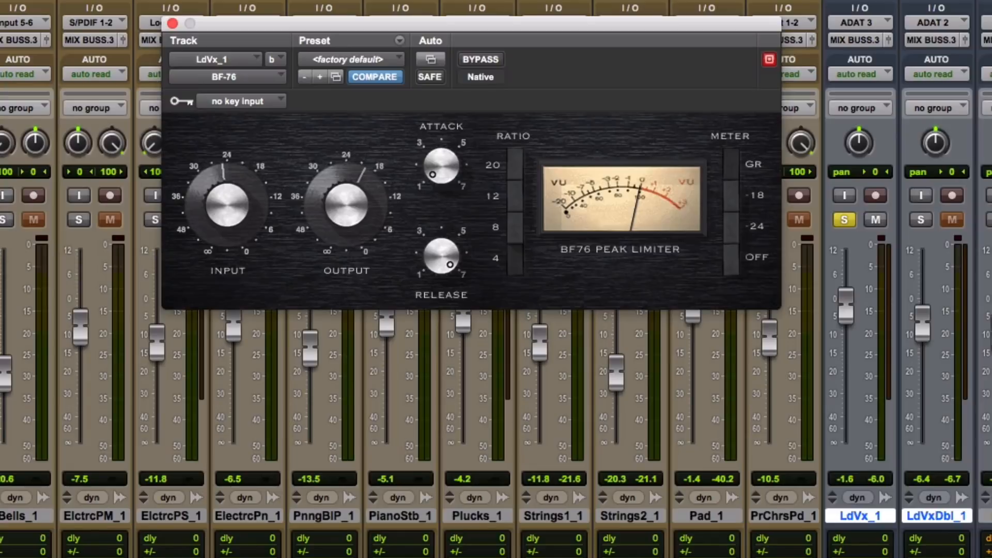
{"action": "left_click", "coordinate": [855, 1]}
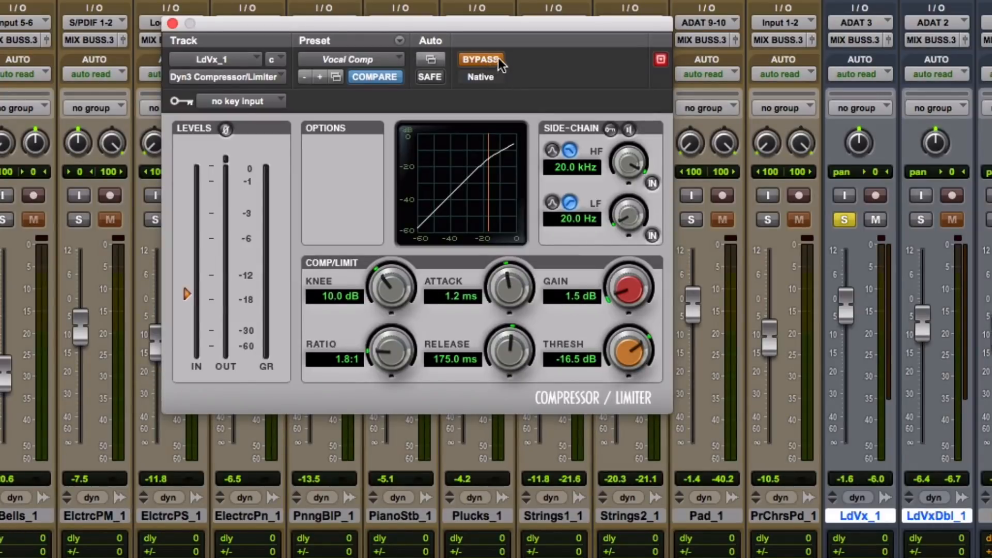
{"action": "left_click", "coordinate": [375, 59]}
{"action": "left_click", "coordinate": [567, 68]}
{"action": "key", "text": "space"}
{"action": "left_click", "coordinate": [495, 55]}
{"action": "left_click", "coordinate": [986, 516]}
{"action": "left_click", "coordinate": [877, 516]}
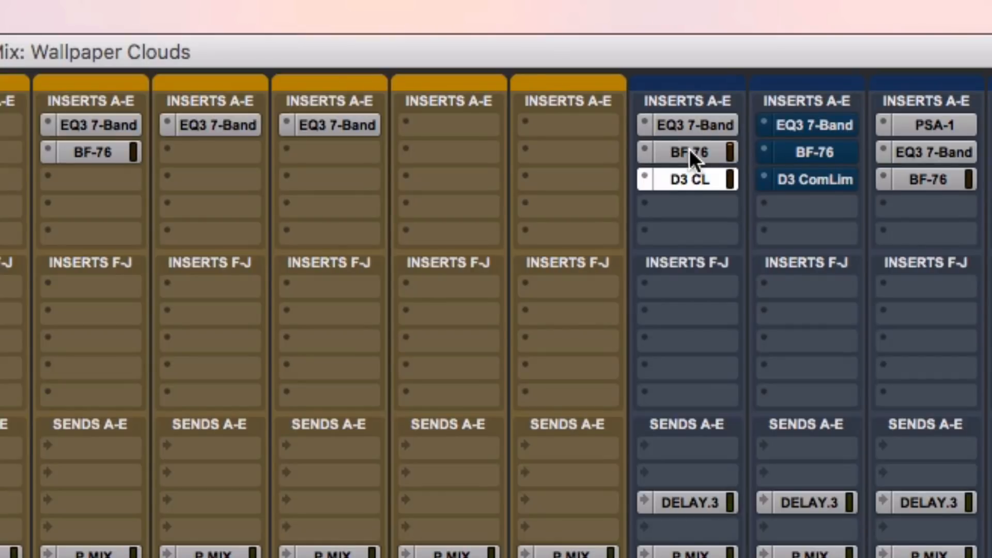
Compare the lead vocal with its two compressors, and with all its plugins, bypassed and active, leaving everything active.
{"action": "key", "text": "shift+c"}
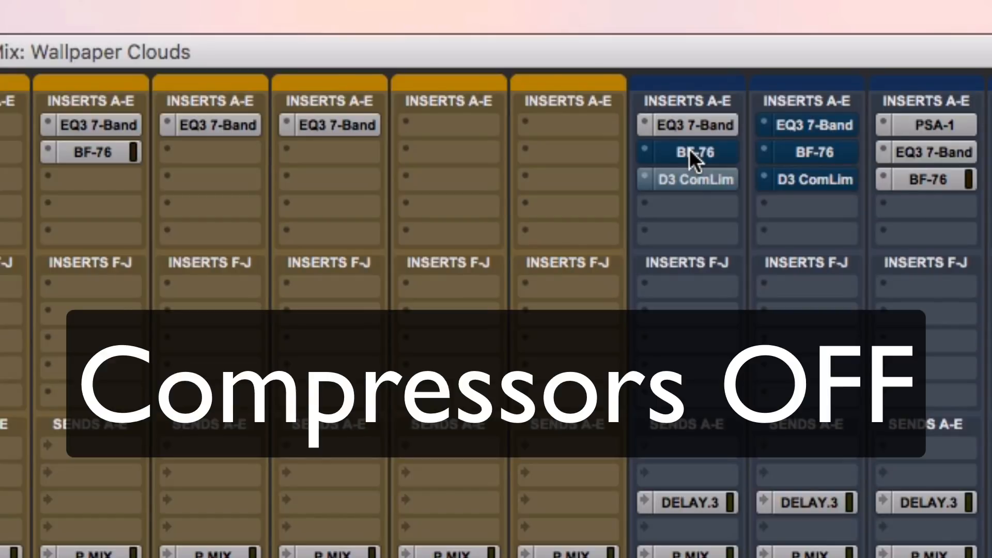
{"action": "left_click", "coordinate": [689, 150]}
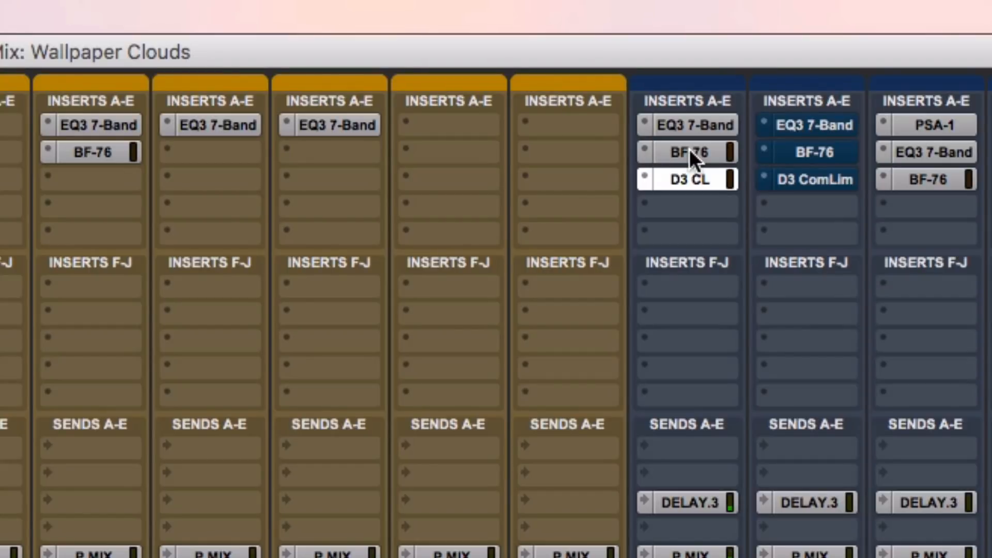
{"action": "left_click", "coordinate": [690, 149], "text": "super"}
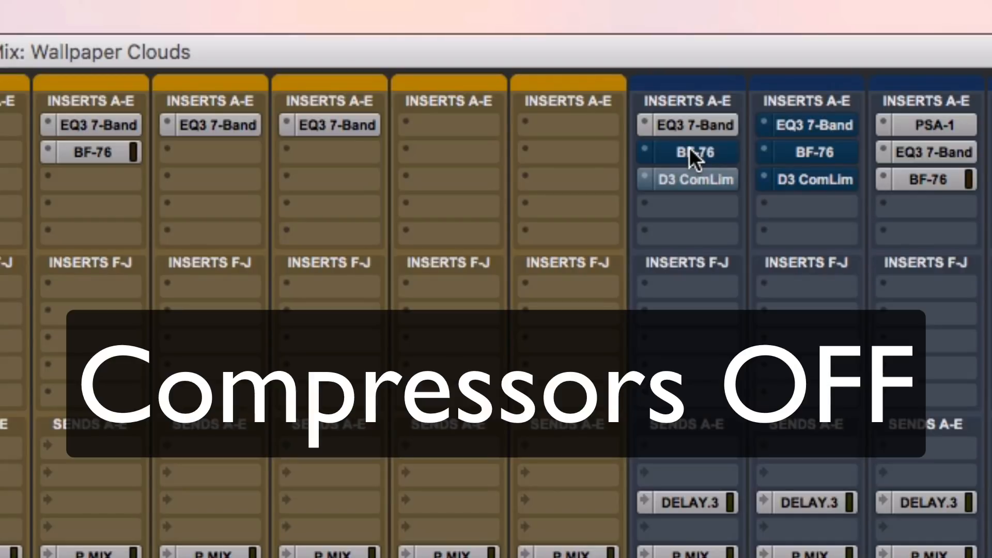
{"action": "left_click", "coordinate": [689, 149], "text": "super"}
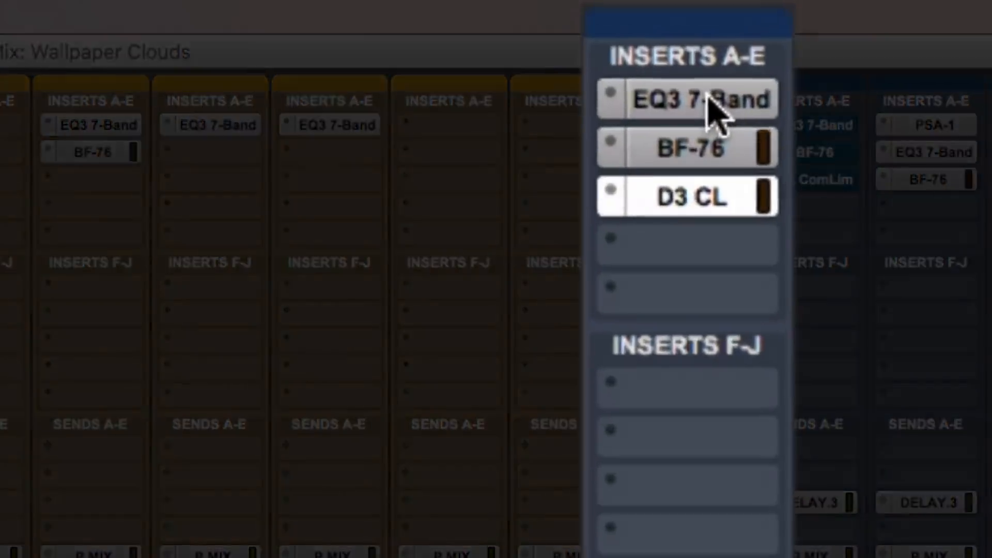
{"action": "left_click", "coordinate": [700, 122]}
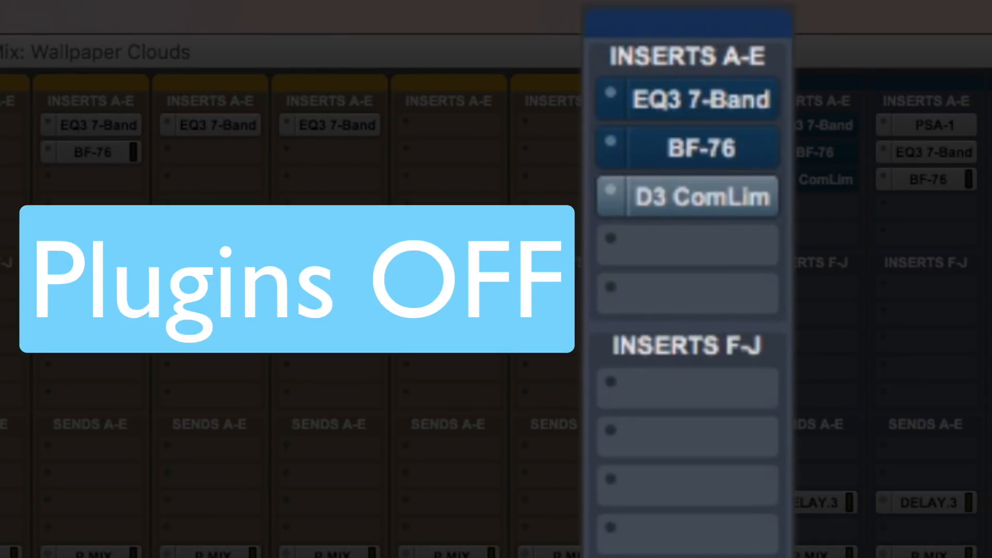
{"action": "left_click", "coordinate": [706, 103]}
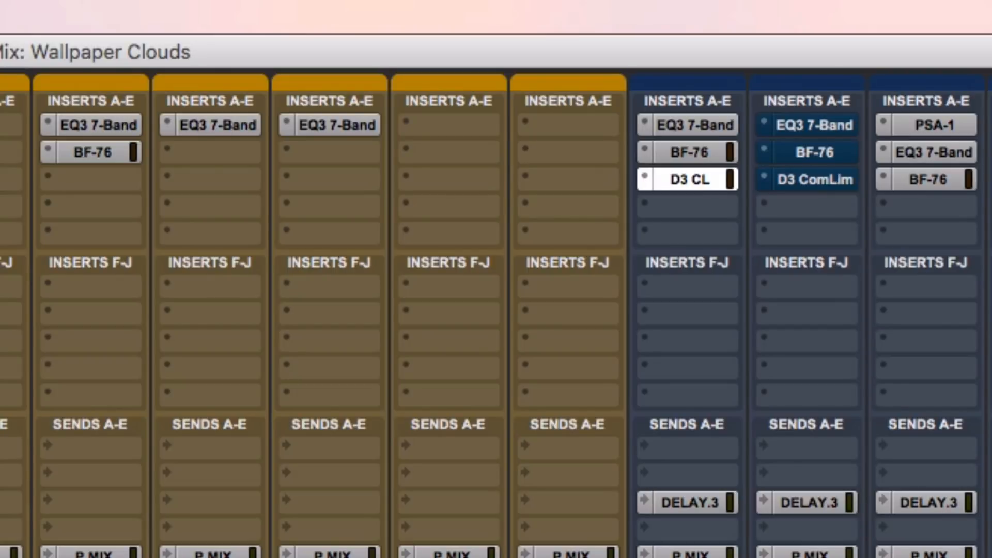
Activate the plugins on LdVxDbl_1 and compare both lead vocal tracks with all plugins bypassed and active, leaving them active.
{"action": "left_click_drag", "start_coordinate": [827, 126], "coordinate": [827, 126]}
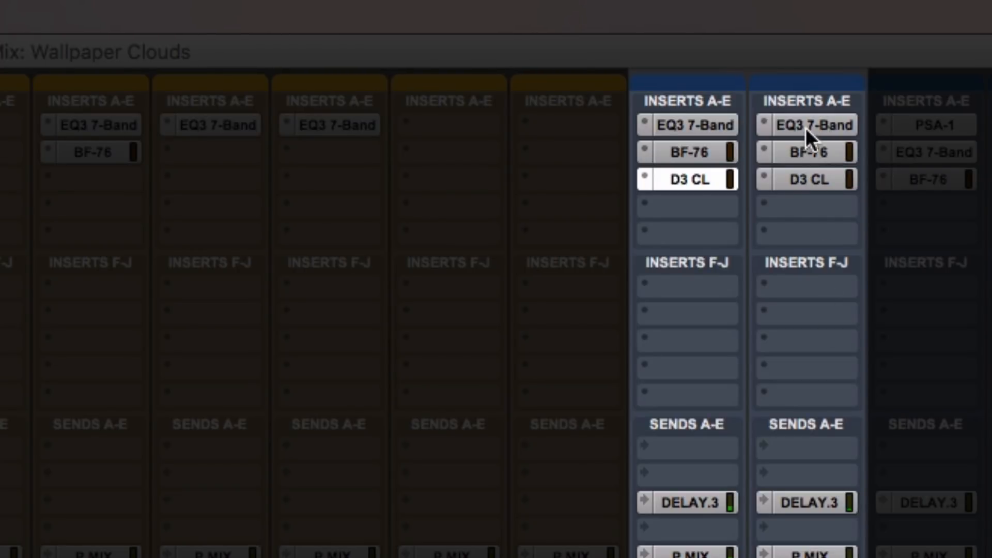
{"action": "key", "text": "shift+a"}
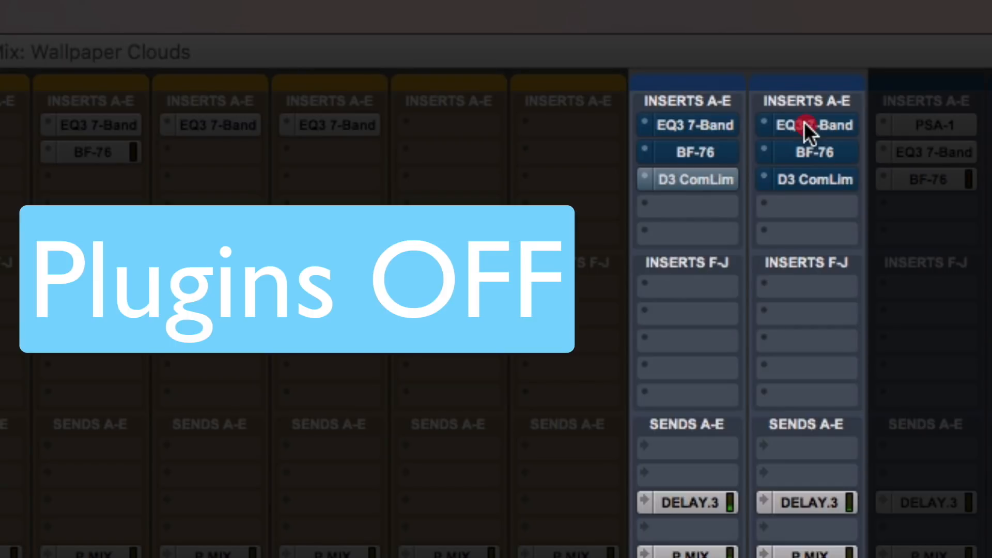
{"action": "key", "text": "shift+a"}
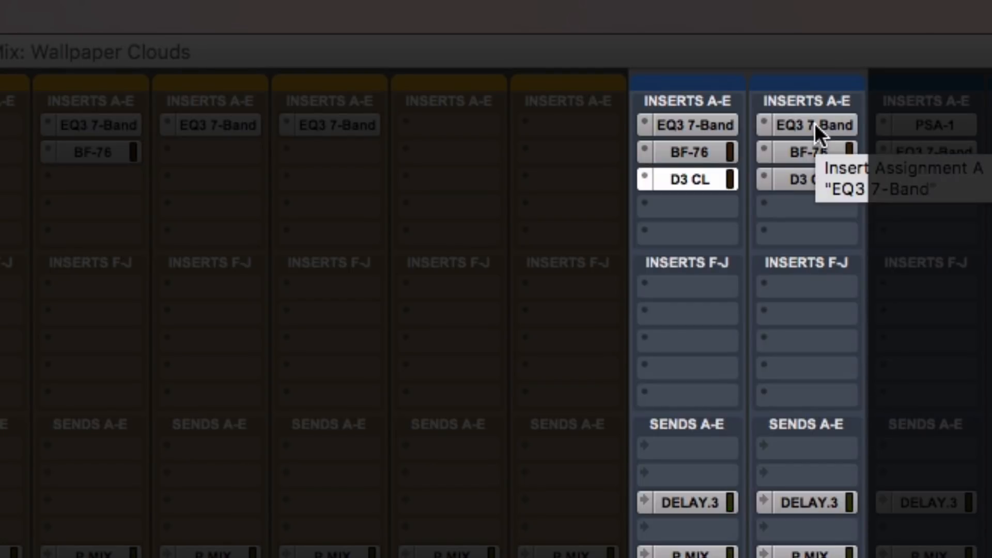
{"action": "key", "text": "shift+a"}
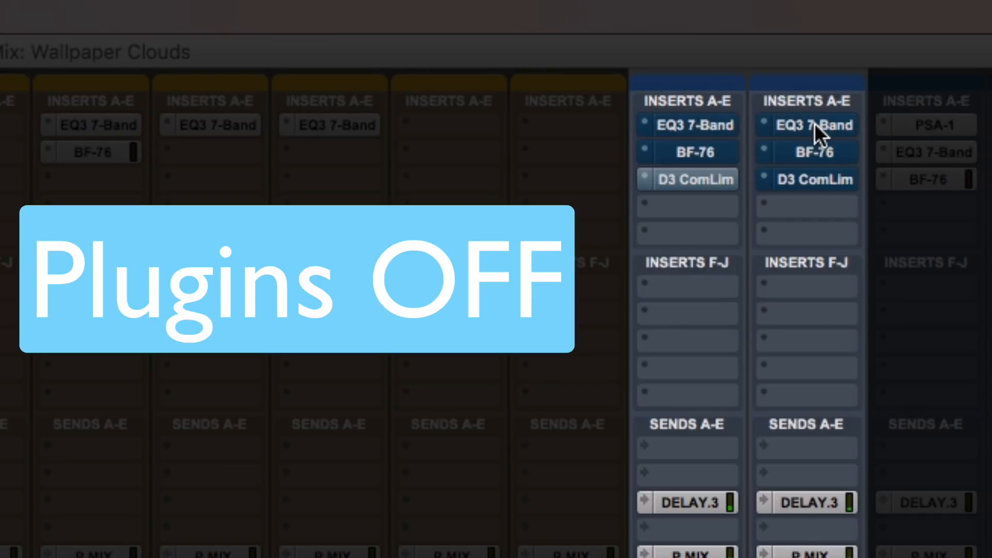
{"action": "key", "text": "shift+a"}
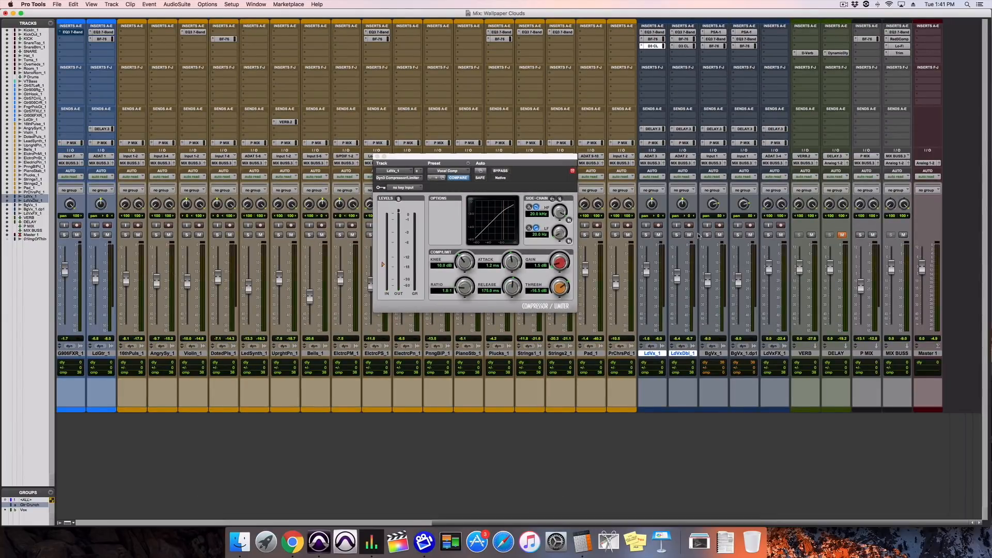
Review the settings of the EQ3 7-Band, BF-76 and Dyn3 Compressor/Limiter on LdVx_1, returning to the EQ.
{"action": "left_click", "coordinate": [655, 32]}
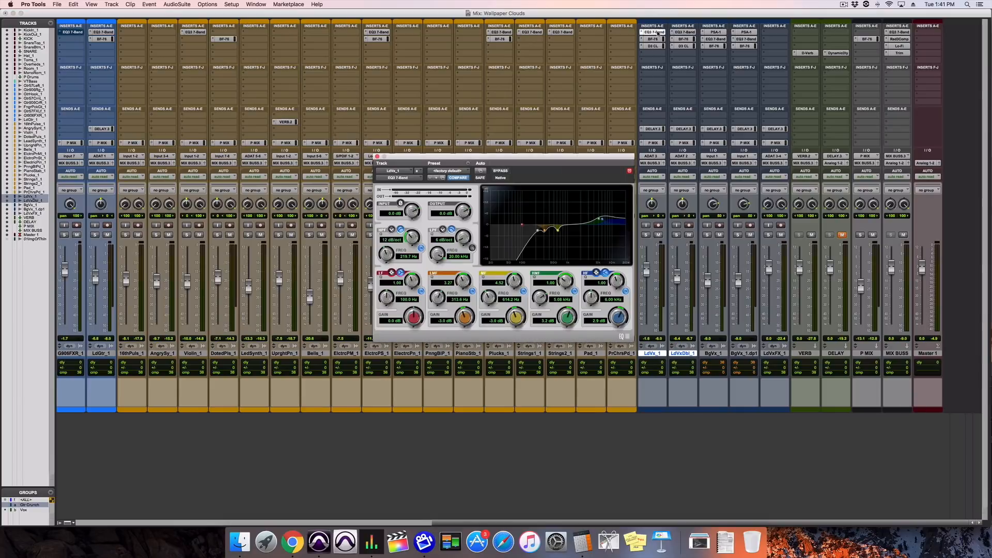
{"action": "left_click", "coordinate": [657, 39]}
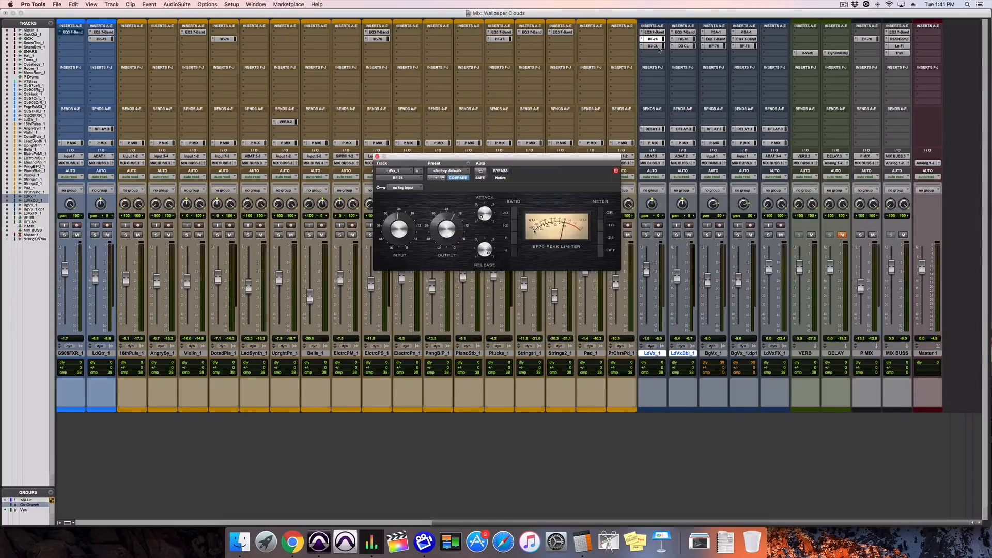
{"action": "left_click", "coordinate": [657, 46]}
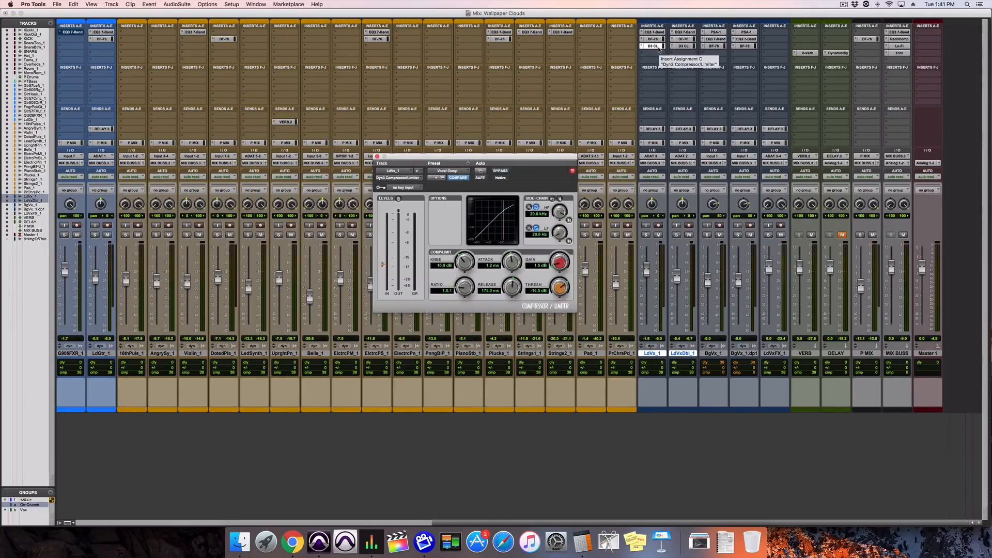
{"action": "left_click", "coordinate": [655, 40]}
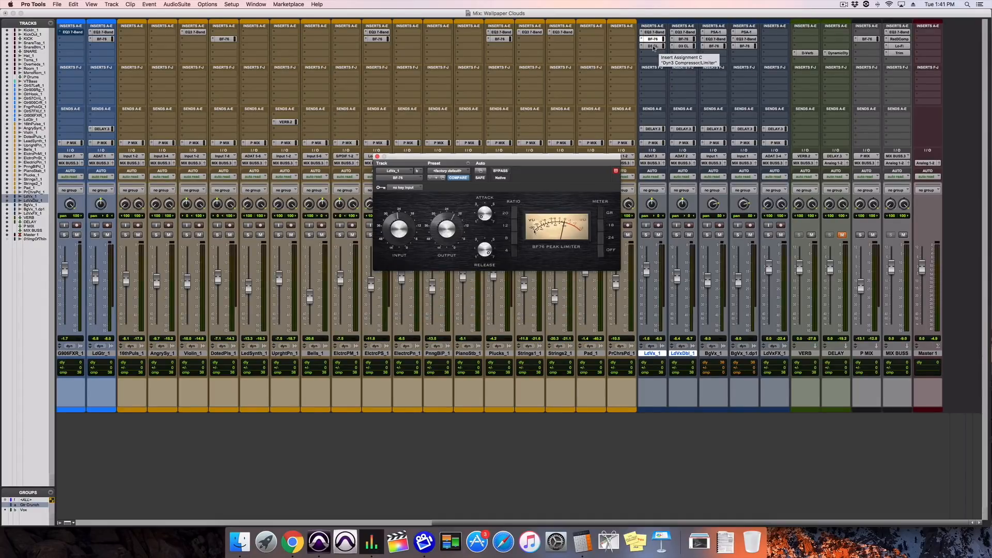
{"action": "left_click", "coordinate": [653, 47]}
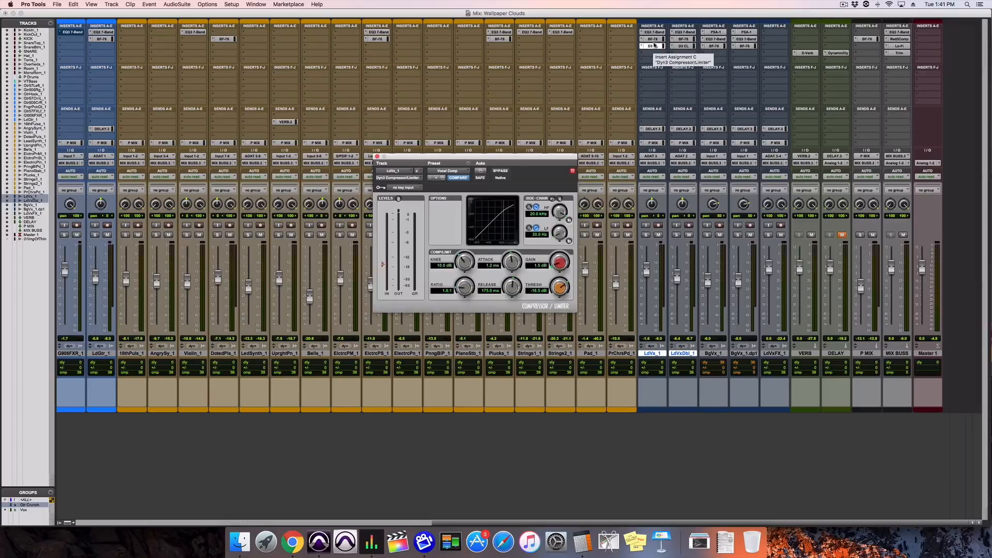
{"action": "left_click", "coordinate": [661, 32]}
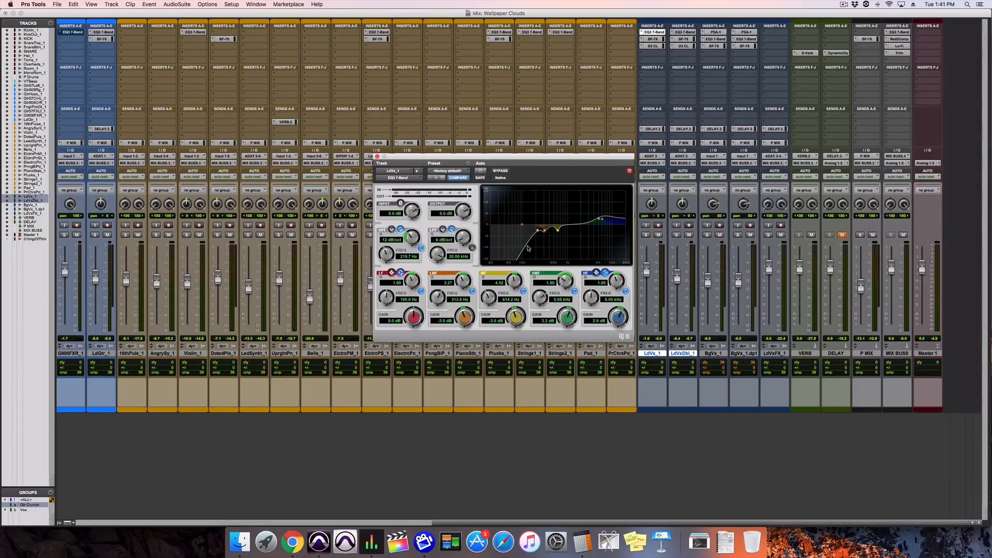